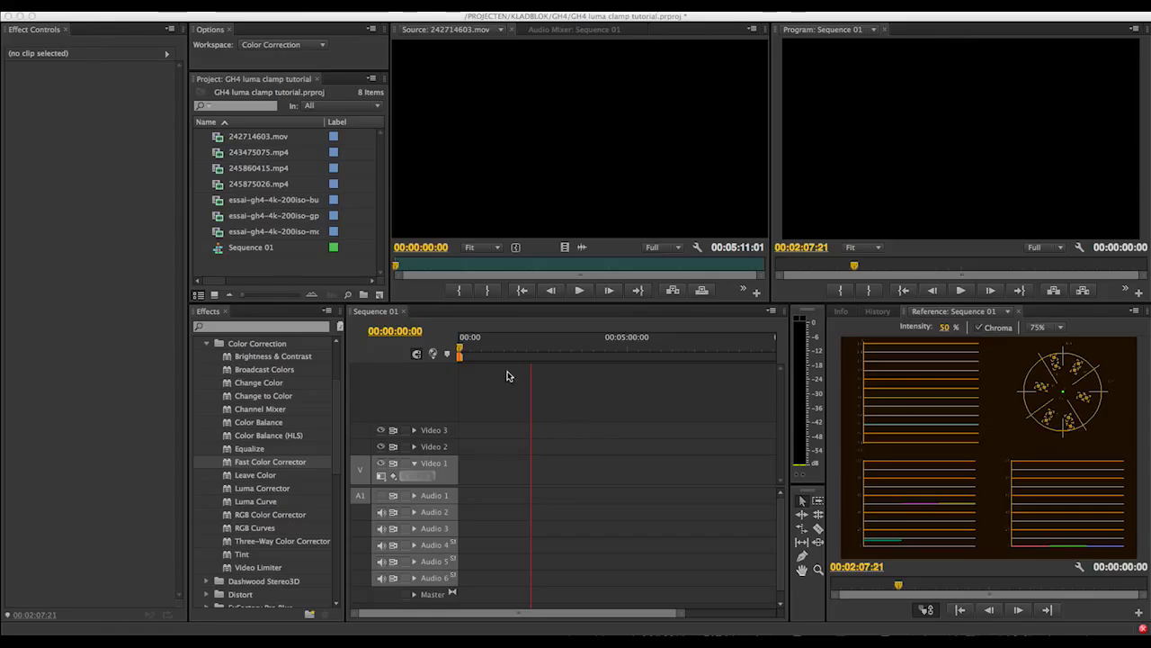
Select 242714603.mov, then preview the 245875026.mp4 cat clip in the Source monitor, scrubbing its footage.
{"action": "left_click", "coordinate": [252, 261]}
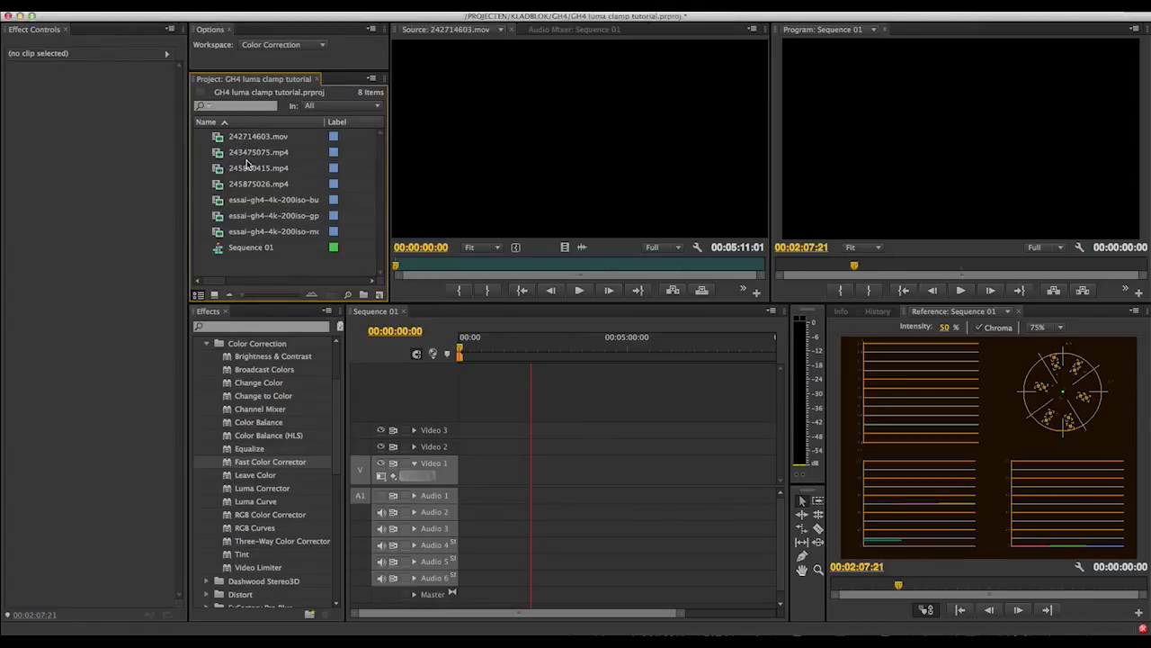
{"action": "mouse_move", "coordinate": [245, 185]}
{"action": "left_click", "coordinate": [244, 142]}
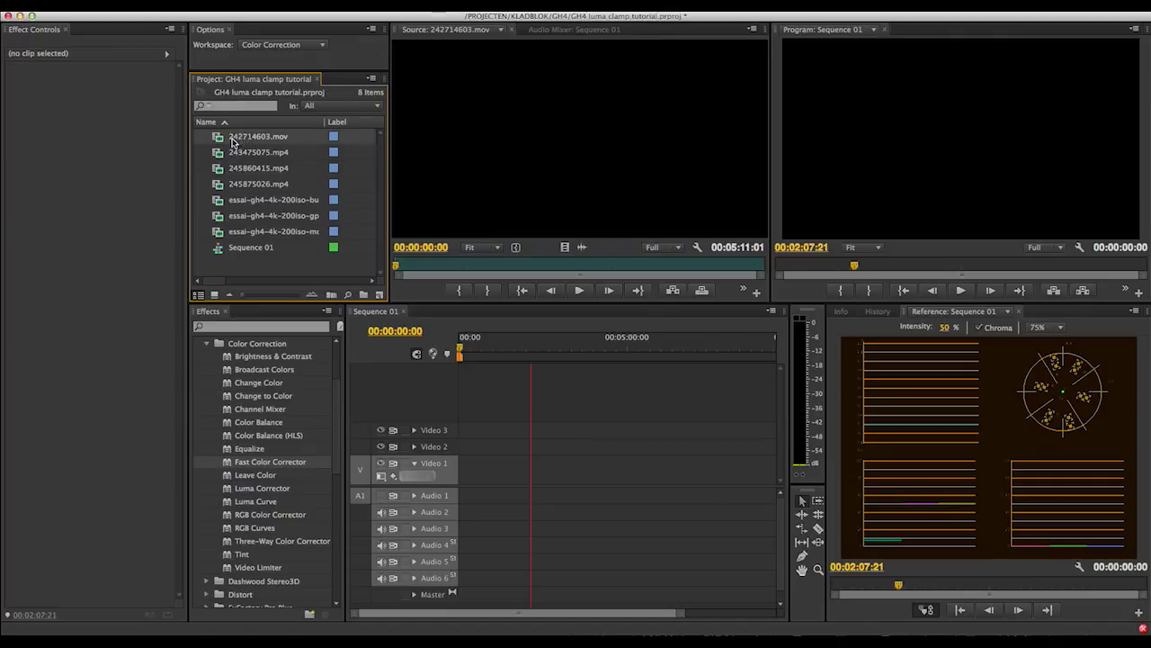
{"action": "mouse_move", "coordinate": [216, 140]}
{"action": "double_click", "coordinate": [219, 186]}
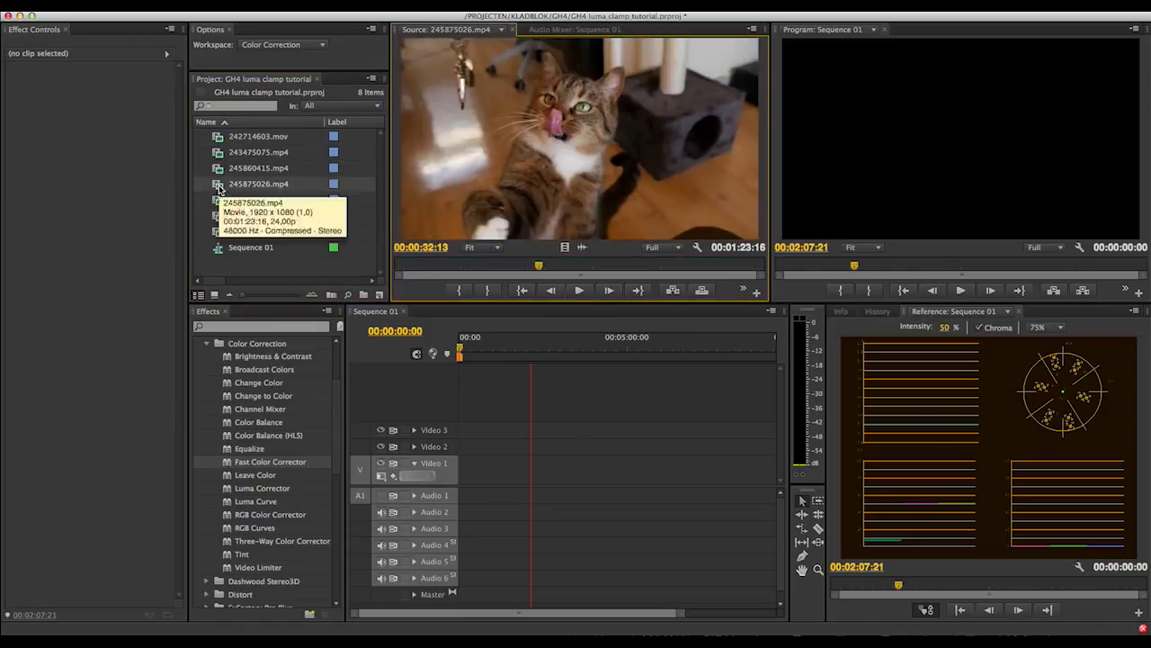
{"action": "left_click_drag", "start_coordinate": [539, 265], "coordinate": [561, 266]}
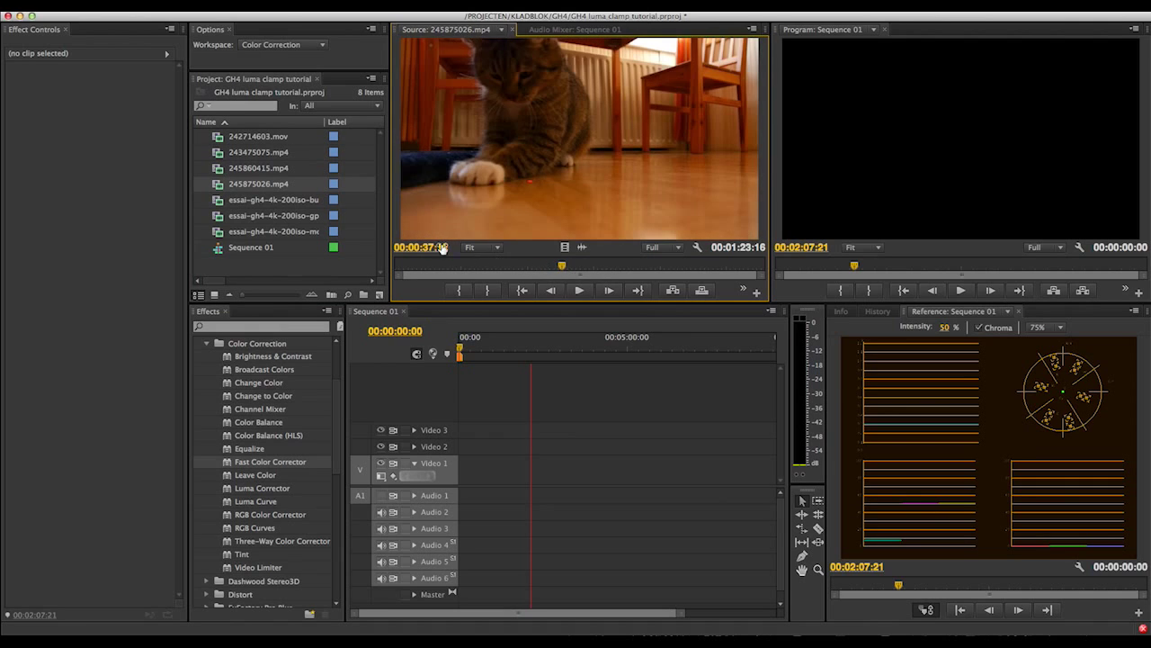
Preview 245860415.mp4 and the 243475075.mp4 street clip, then place the street clip in Sequence 01.
{"action": "double_click", "coordinate": [216, 171]}
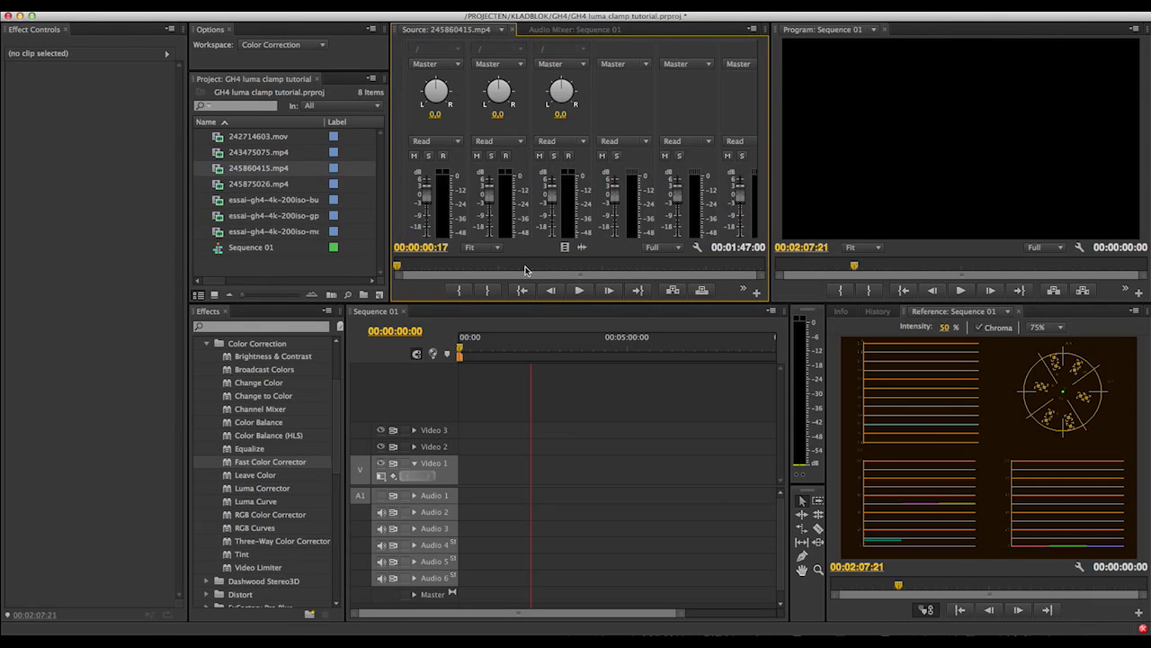
{"action": "mouse_move", "coordinate": [497, 266]}
{"action": "left_mouse_down"}
{"action": "mouse_move", "coordinate": [462, 264]}
{"action": "mouse_move", "coordinate": [497, 265]}
{"action": "left_mouse_up"}
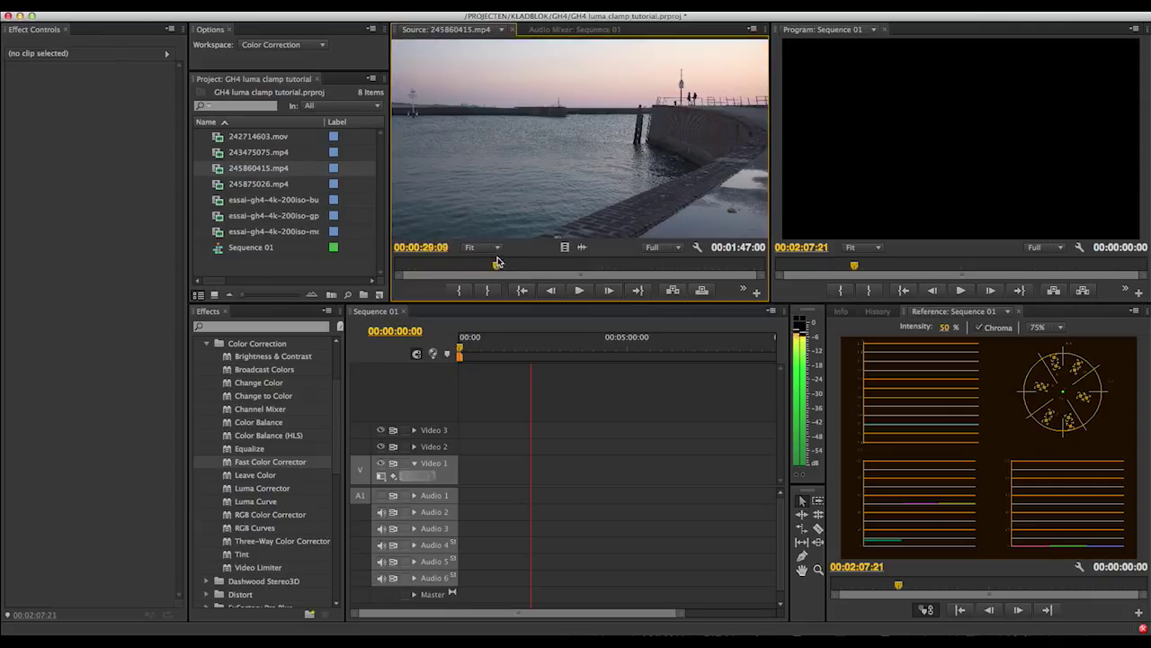
{"action": "double_click", "coordinate": [216, 156]}
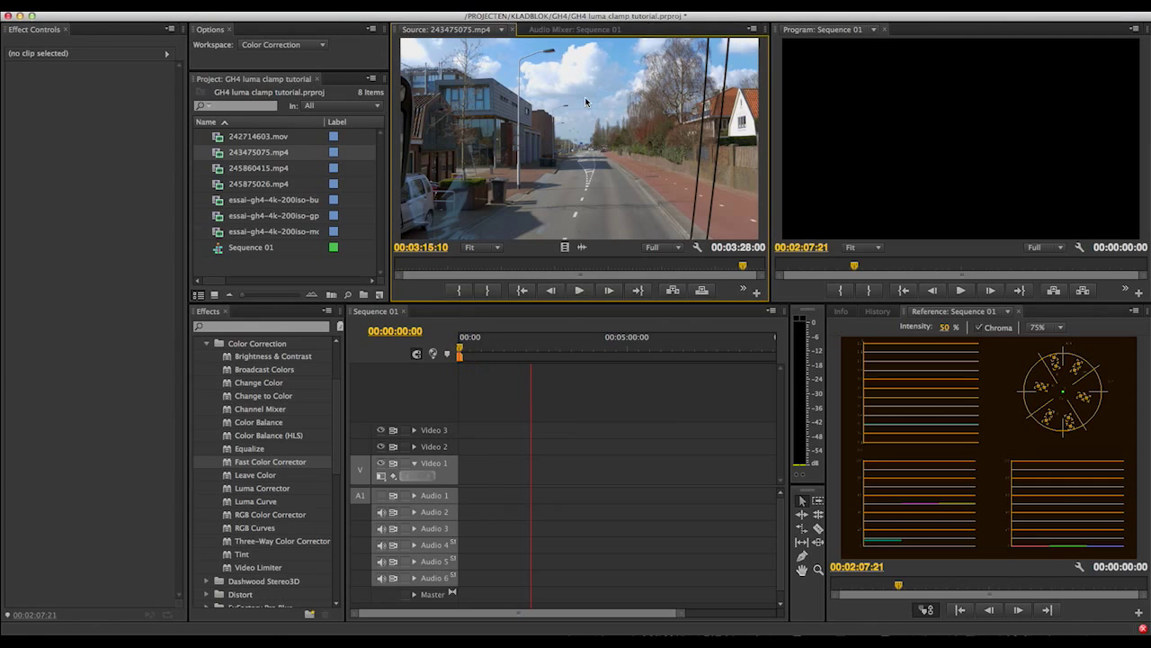
{"action": "left_click_drag", "start_coordinate": [218, 152], "coordinate": [468, 468]}
Test Fast Color Corrector on the street clip, lowering output white to about 233, then delete the clip.
{"action": "left_click", "coordinate": [562, 349]}
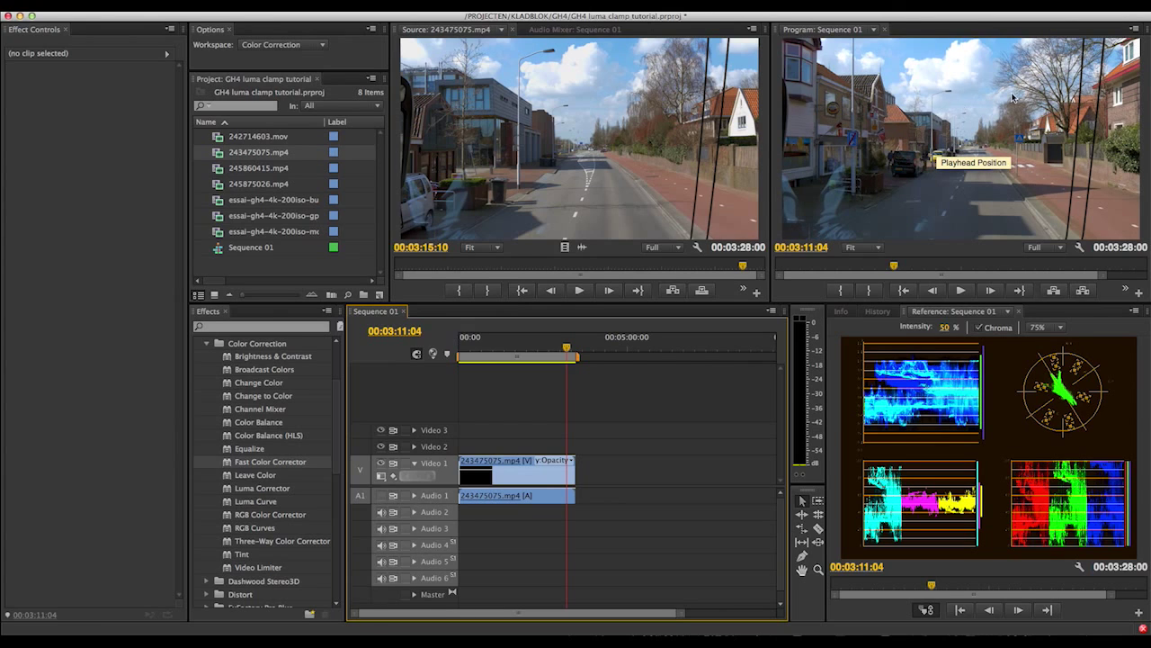
{"action": "left_click", "coordinate": [230, 463]}
{"action": "left_click_drag", "start_coordinate": [230, 462], "coordinate": [545, 477]}
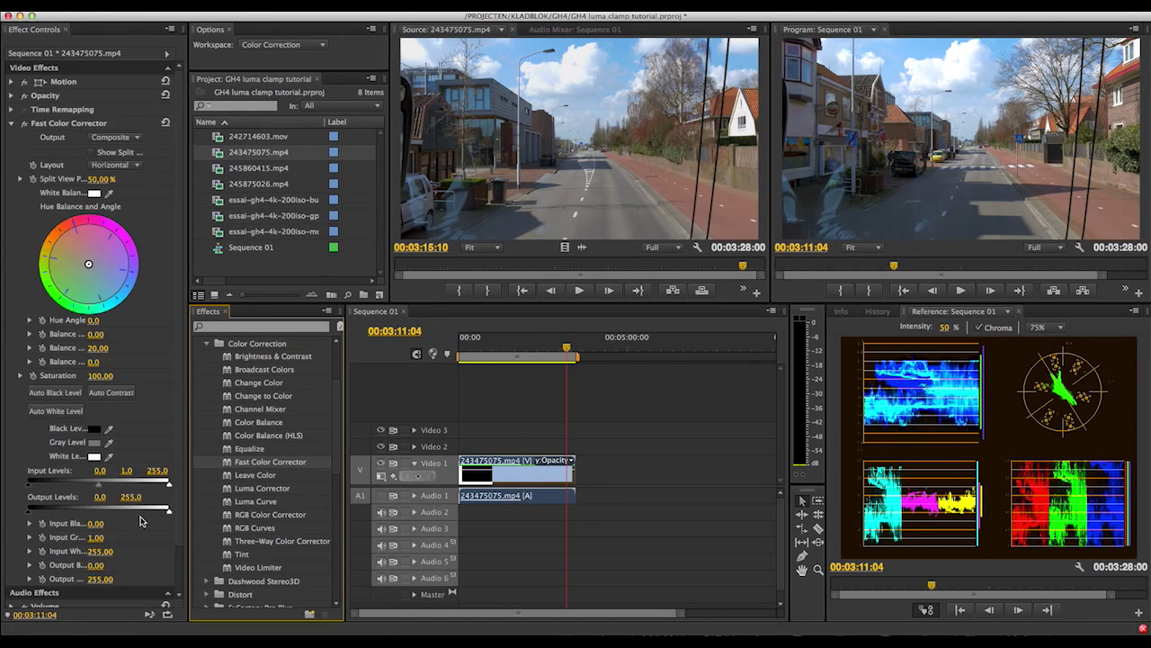
{"action": "left_click_drag", "start_coordinate": [168, 510], "coordinate": [156, 518]}
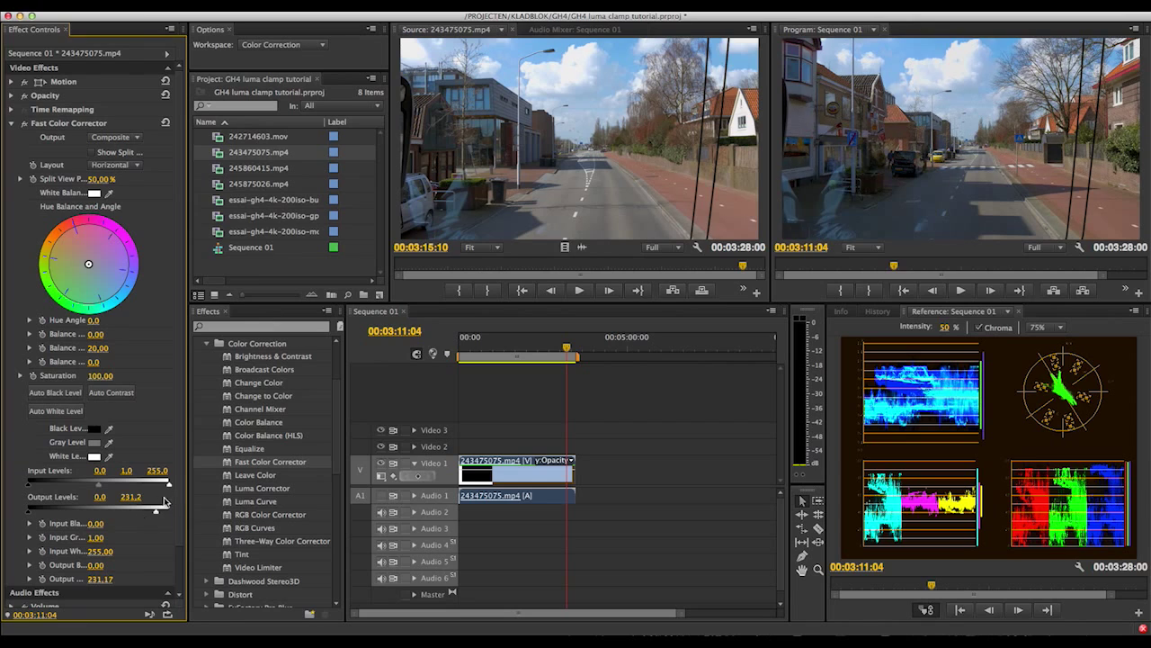
{"action": "mouse_move", "coordinate": [156, 512]}
{"action": "left_mouse_down"}
{"action": "mouse_move", "coordinate": [132, 514]}
{"action": "mouse_move", "coordinate": [176, 513]}
{"action": "left_mouse_up"}
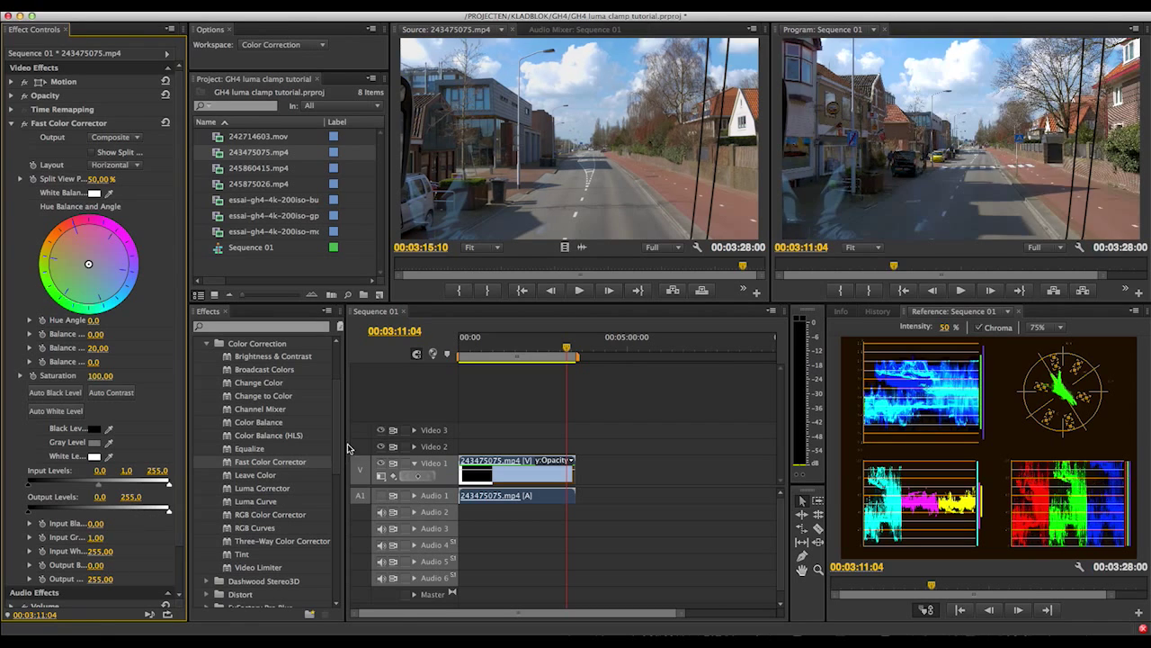
{"action": "left_click_drag", "start_coordinate": [648, 402], "coordinate": [524, 535]}
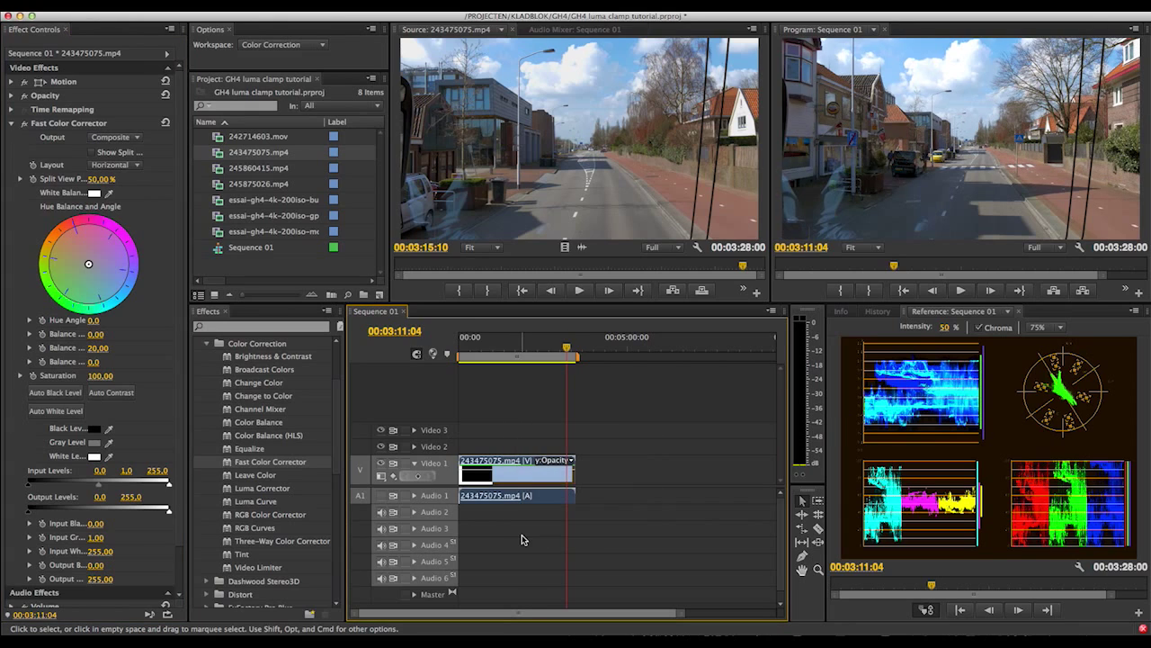
{"action": "key", "text": "Delete"}
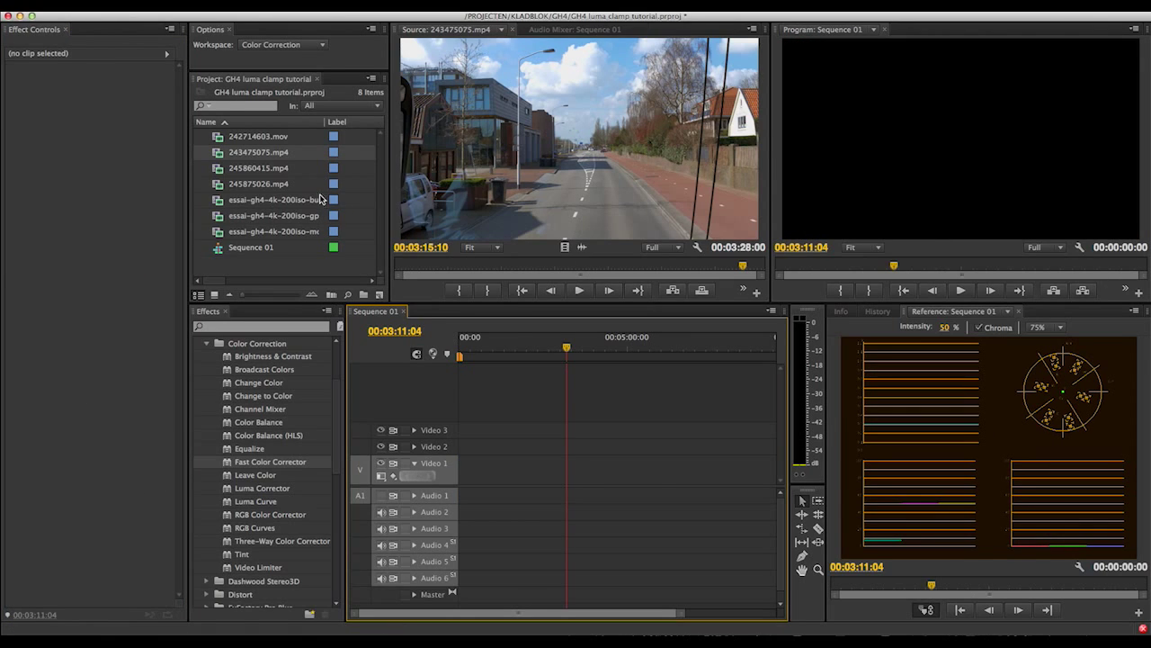
Place the essai bus_01 clip at the sequence start and add a marker at the playhead.
{"action": "left_click", "coordinate": [270, 206]}
{"action": "left_click_drag", "start_coordinate": [270, 206], "coordinate": [461, 465]}
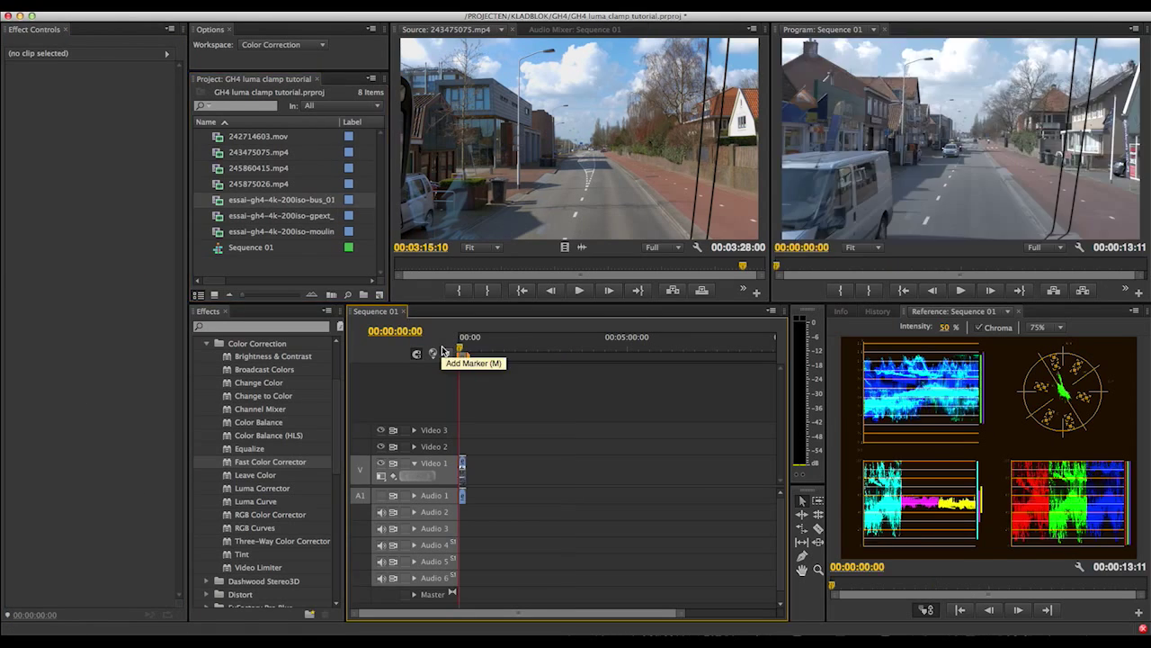
{"action": "left_click", "coordinate": [443, 352]}
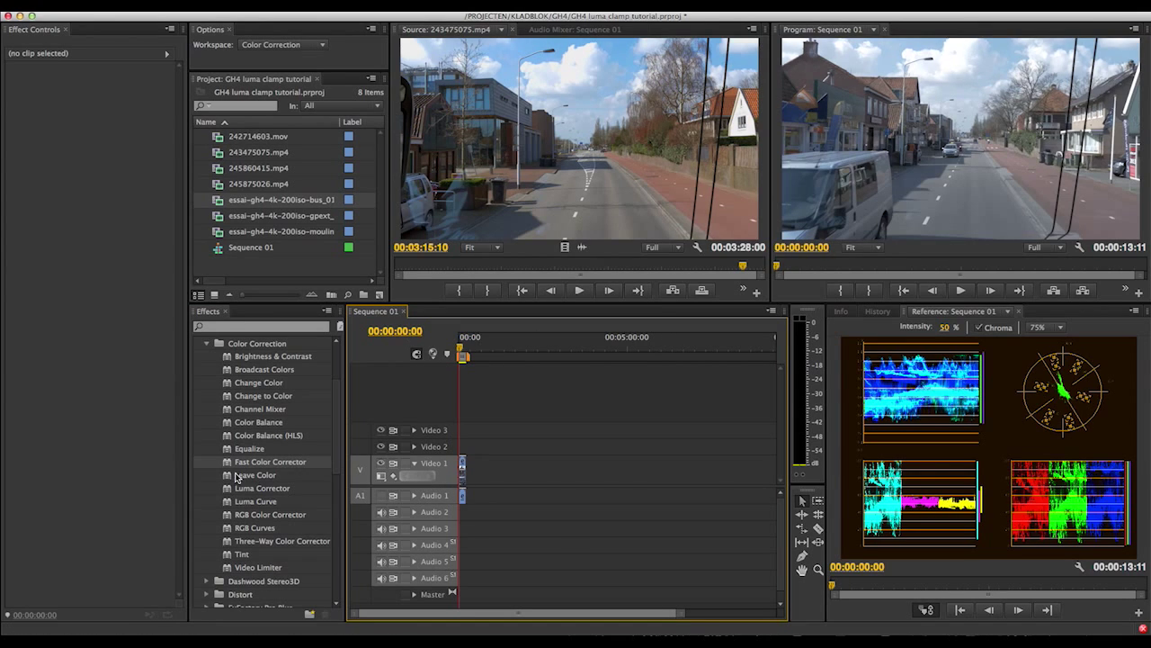
Apply Fast Color Corrector to the bus_01 clip with output white level 235, then select the clip.
{"action": "left_click_drag", "start_coordinate": [230, 466], "coordinate": [462, 470]}
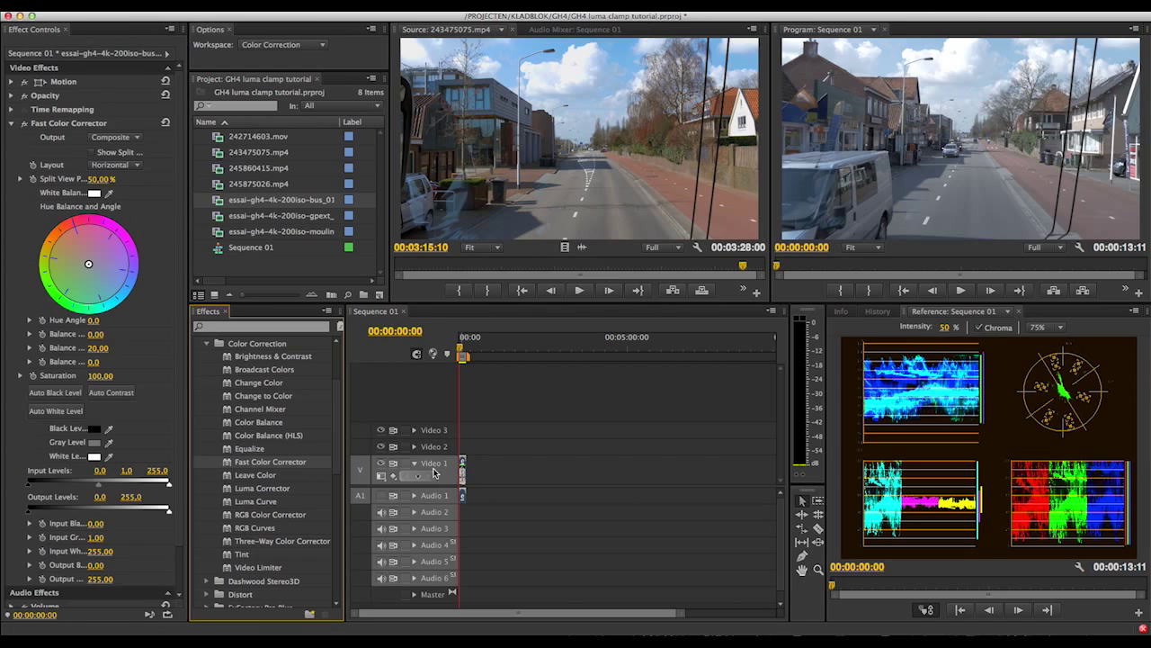
{"action": "left_click", "coordinate": [130, 497]}
{"action": "type", "text": "235"}
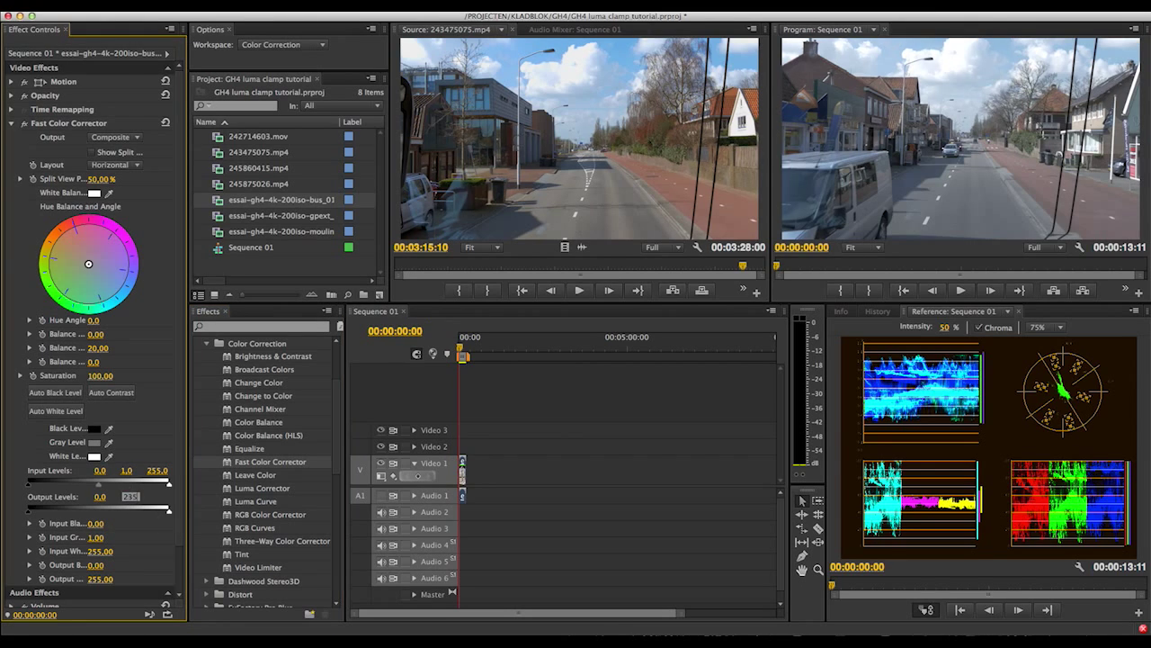
{"action": "key", "text": "Return"}
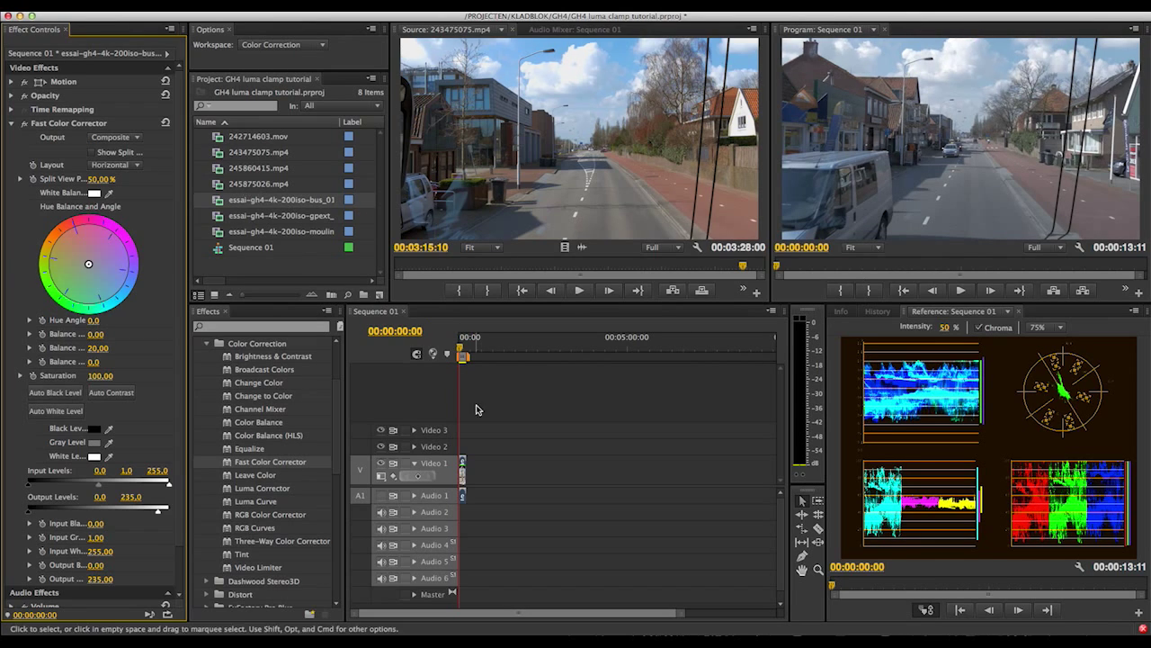
{"action": "left_click_drag", "start_coordinate": [516, 413], "coordinate": [457, 518]}
Delete the bus_01 clip, and undo a trial placement of the 243475075.mp4 street clip.
{"action": "key", "text": "Delete"}
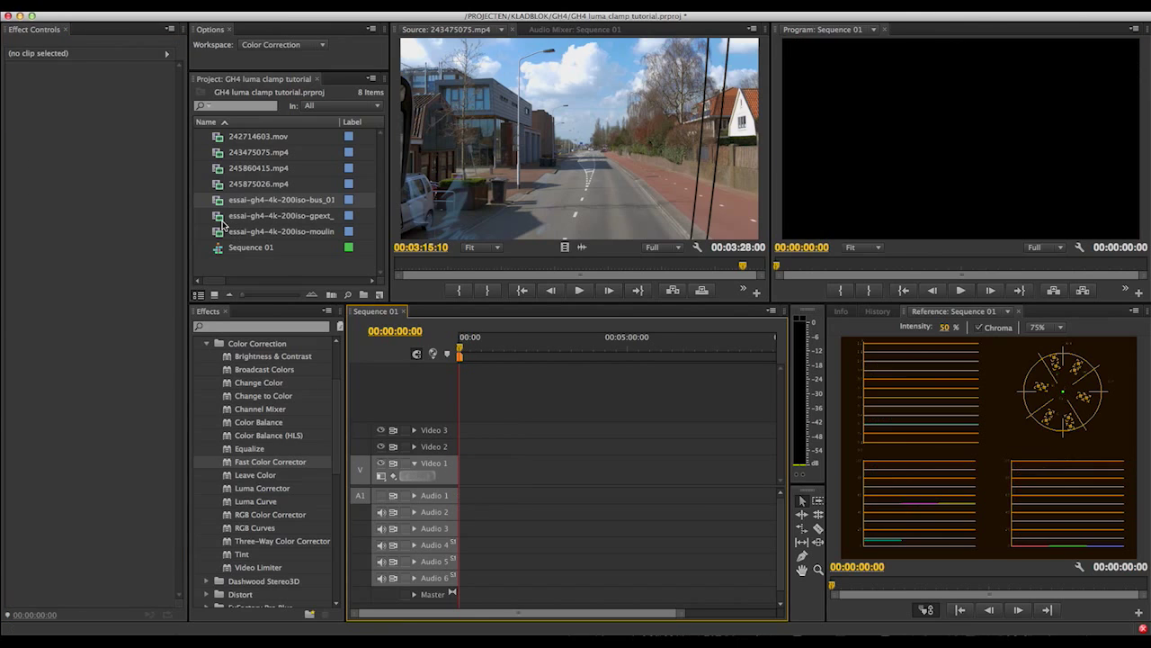
{"action": "left_click", "coordinate": [217, 155]}
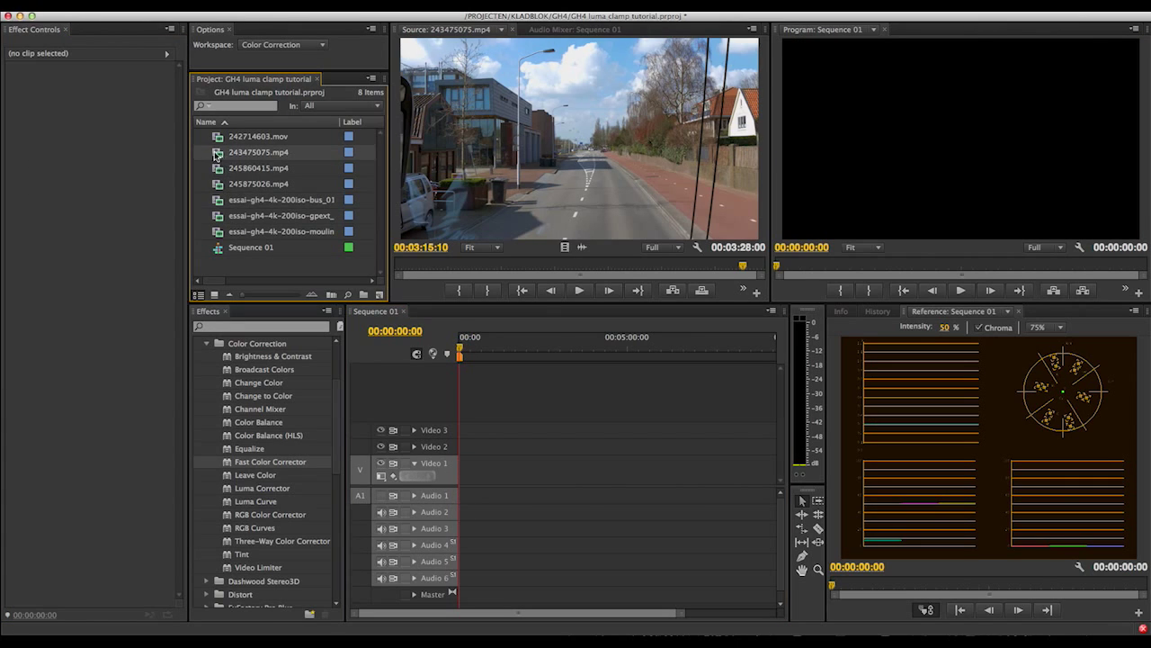
{"action": "left_click_drag", "start_coordinate": [217, 155], "coordinate": [462, 482]}
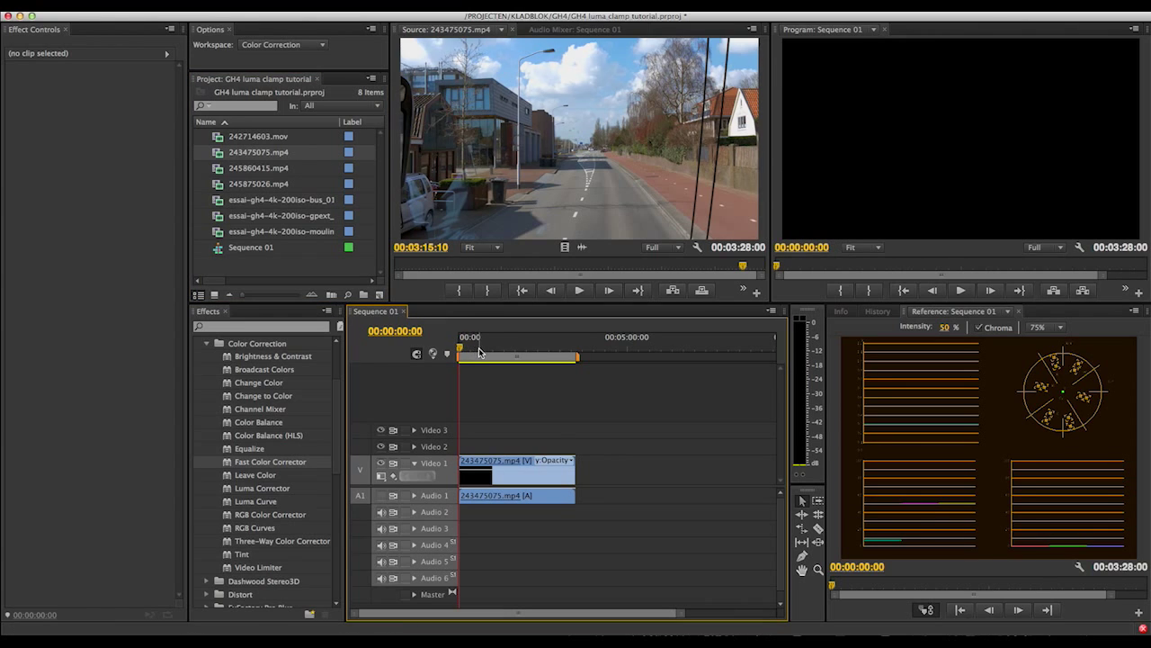
{"action": "key", "text": "ctrl+z"}
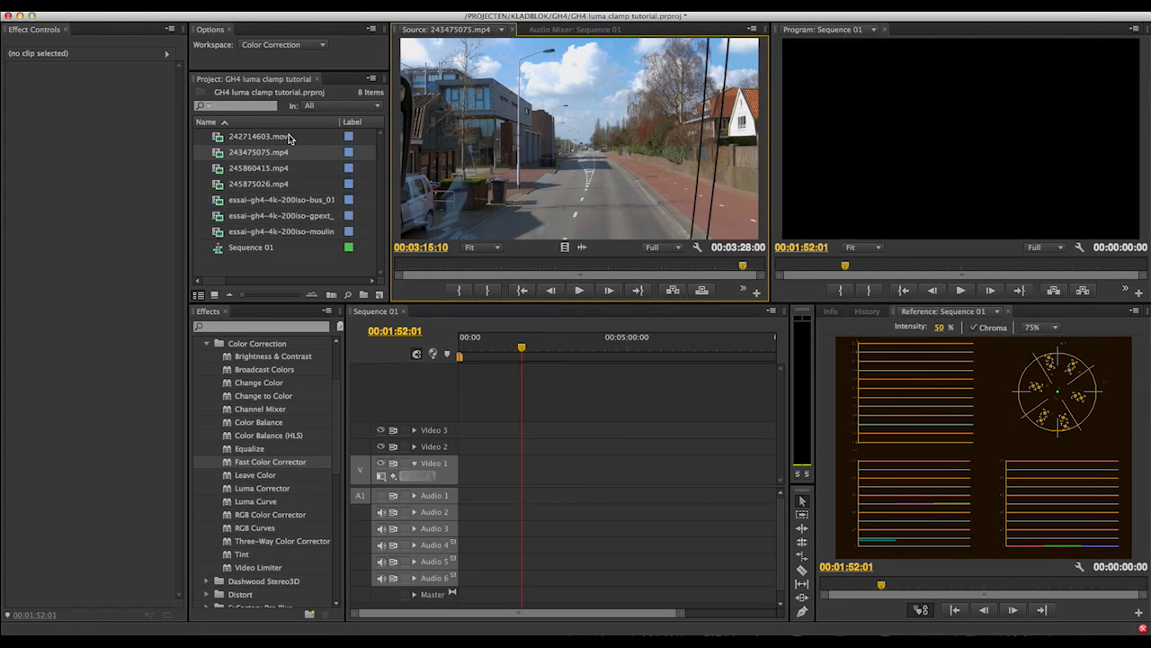
Insert 242714603.mov from the Source monitor into the sequence and jump to 00:01:52:01.
{"action": "double_click", "coordinate": [219, 140]}
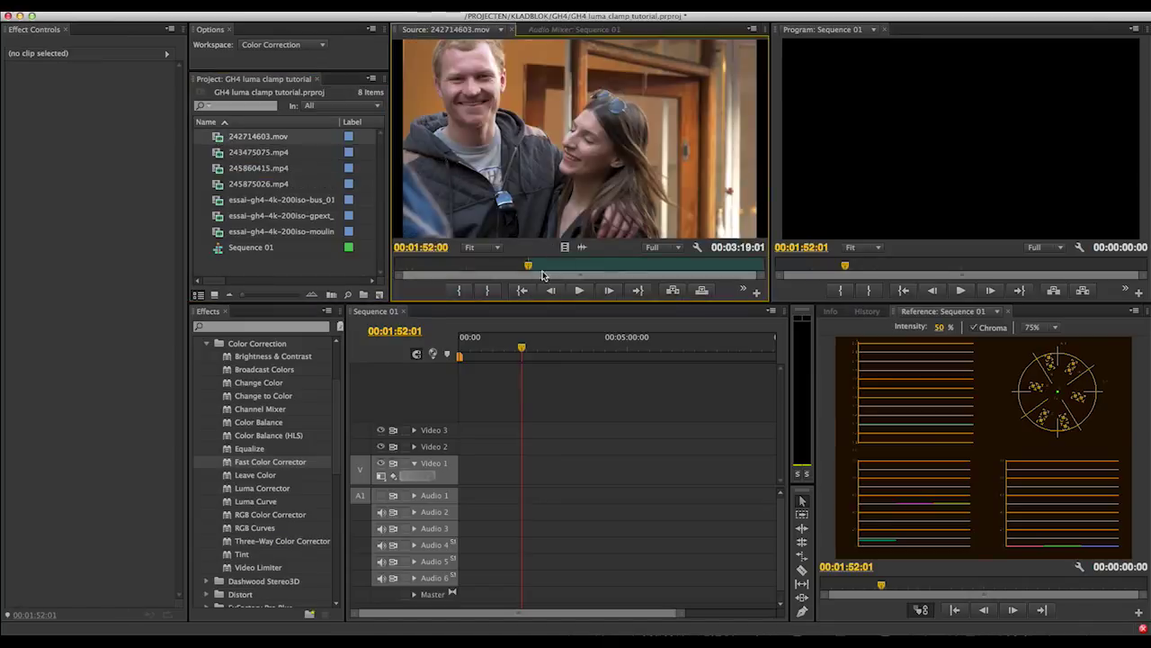
{"action": "key", "text": "period"}
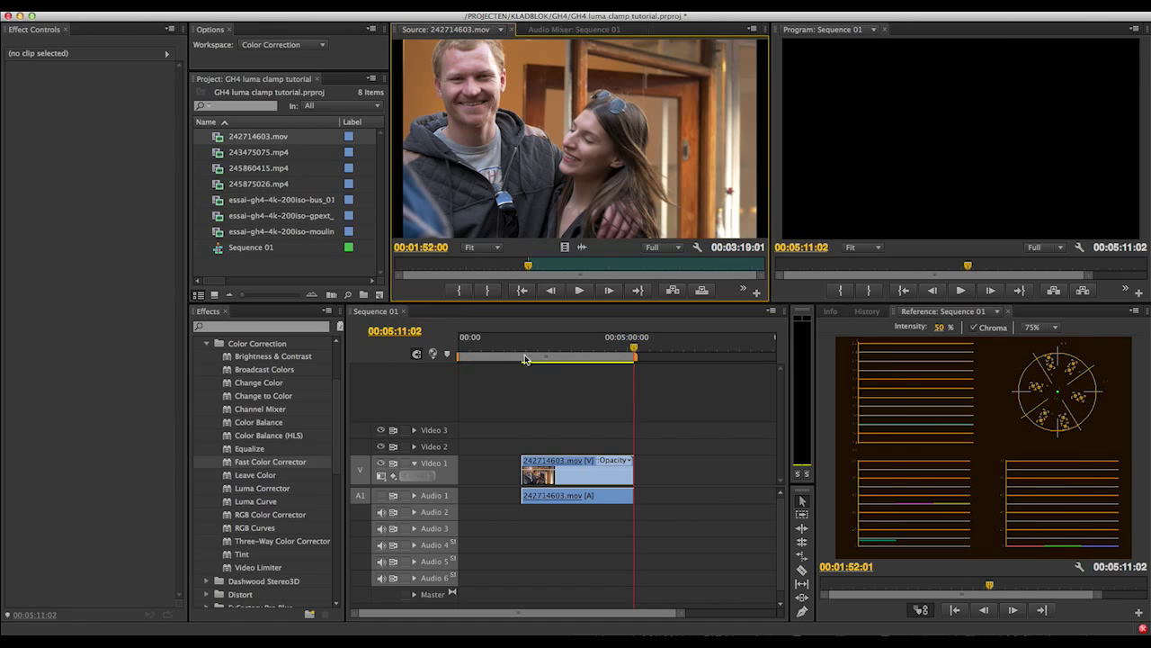
{"action": "left_click", "coordinate": [522, 347]}
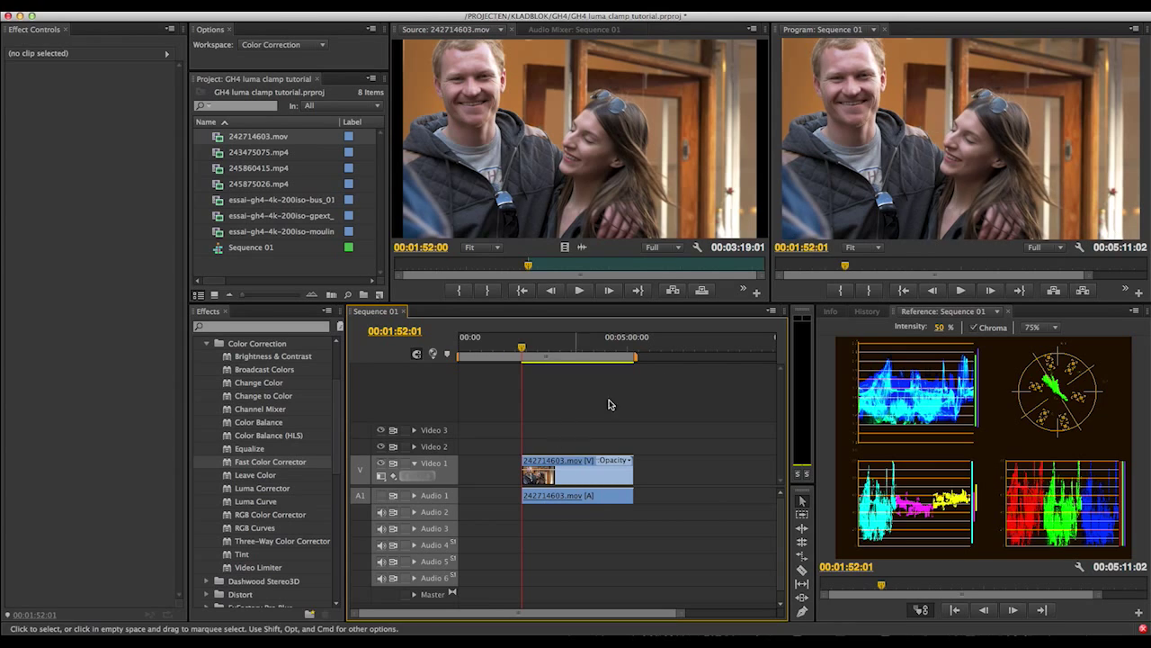
Apply Fast Color Corrector to 242714603.mov on Video 1 and set its output white level to 235.
{"action": "left_click", "coordinate": [595, 473]}
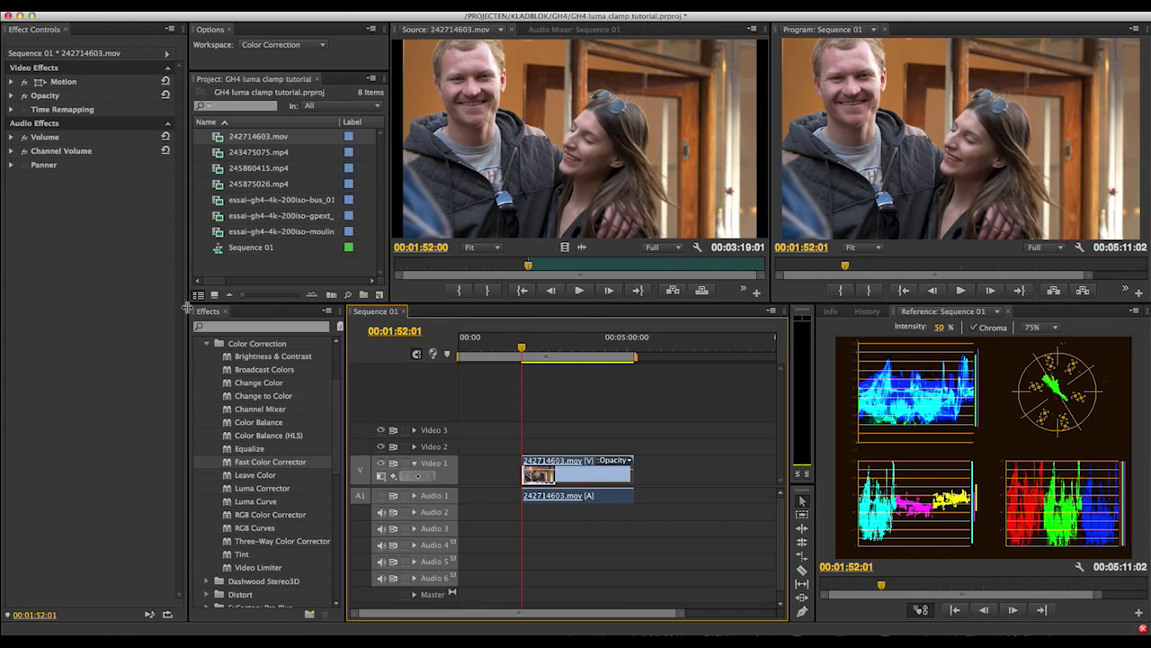
{"action": "left_click_drag", "start_coordinate": [230, 463], "coordinate": [572, 468]}
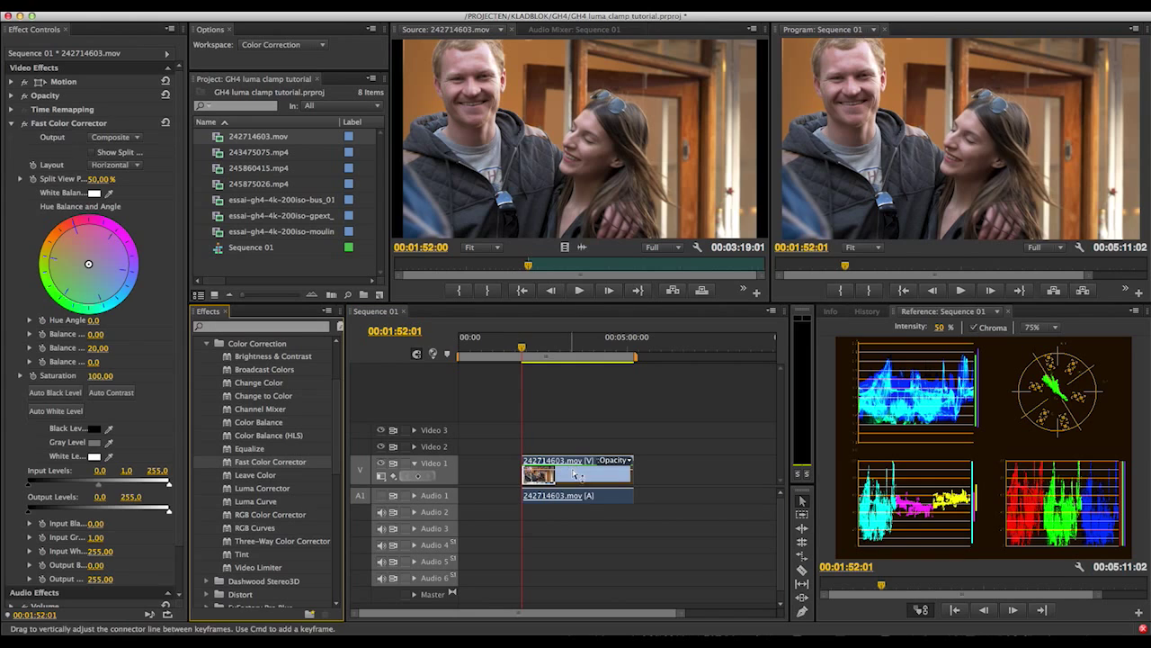
{"action": "left_click", "coordinate": [130, 496]}
{"action": "type", "text": "235"}
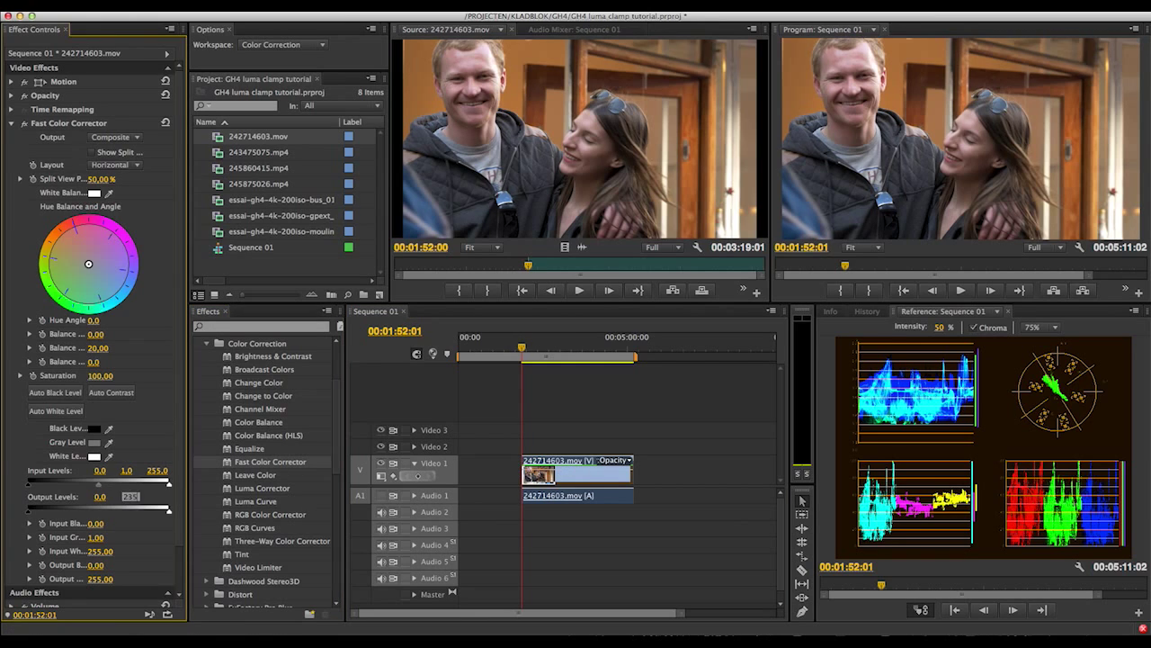
{"action": "key", "text": "Return"}
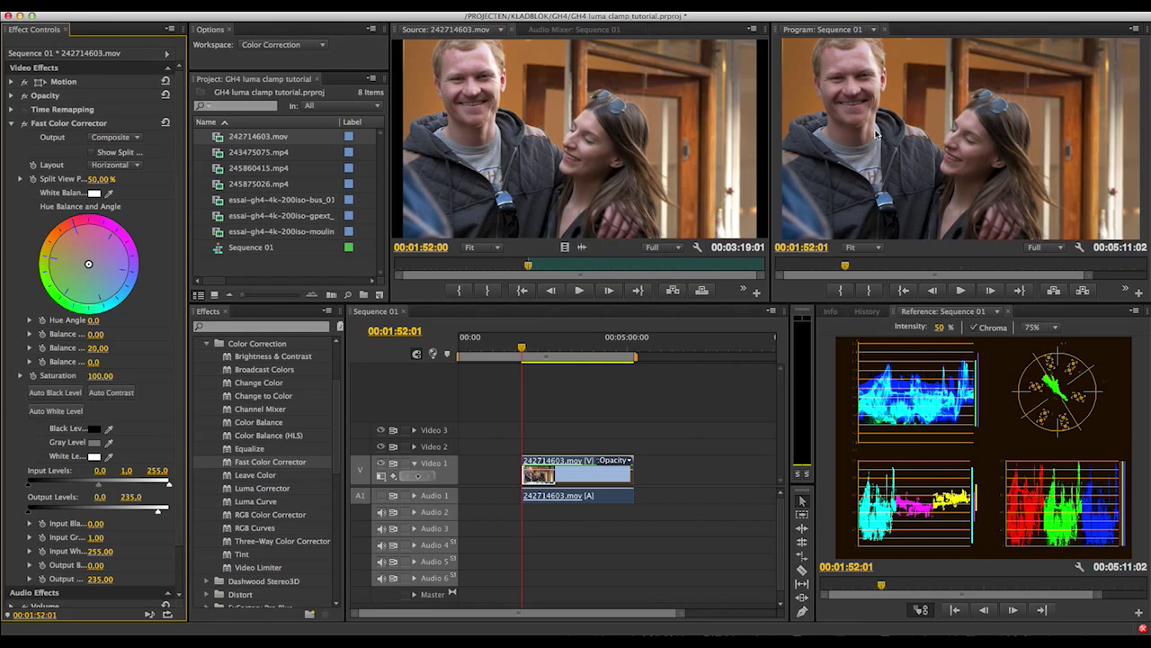
Play back the color-corrected 242714603.mov clip.
{"action": "key", "text": "Down"}
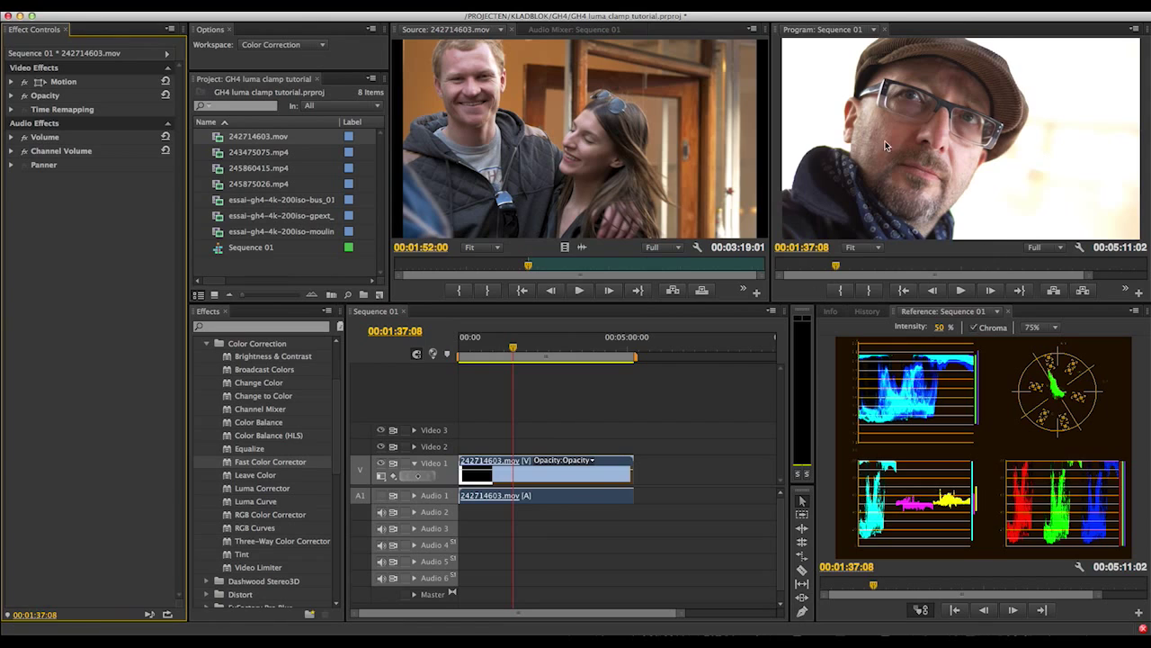
Try Fast Color Corrector at output white 235, compare it toggled off, then swap in 245860415.mp4.
{"action": "left_click_drag", "start_coordinate": [228, 461], "coordinate": [595, 475]}
{"action": "left_click_drag", "start_coordinate": [168, 509], "coordinate": [157, 509]}
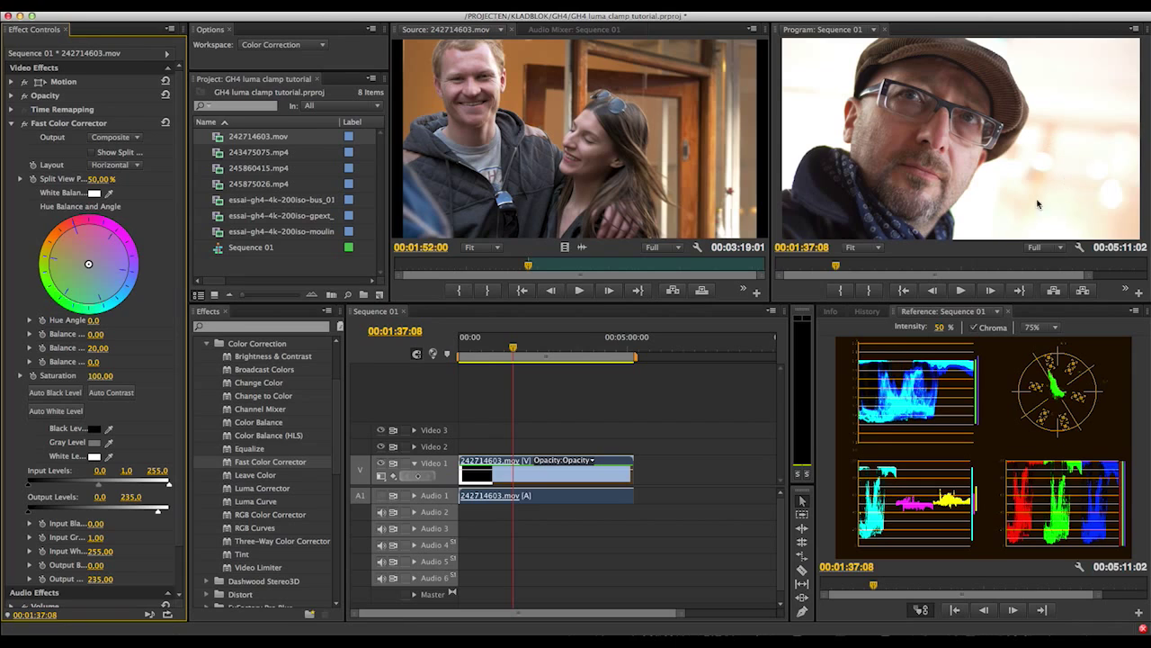
{"action": "left_click", "coordinate": [24, 125]}
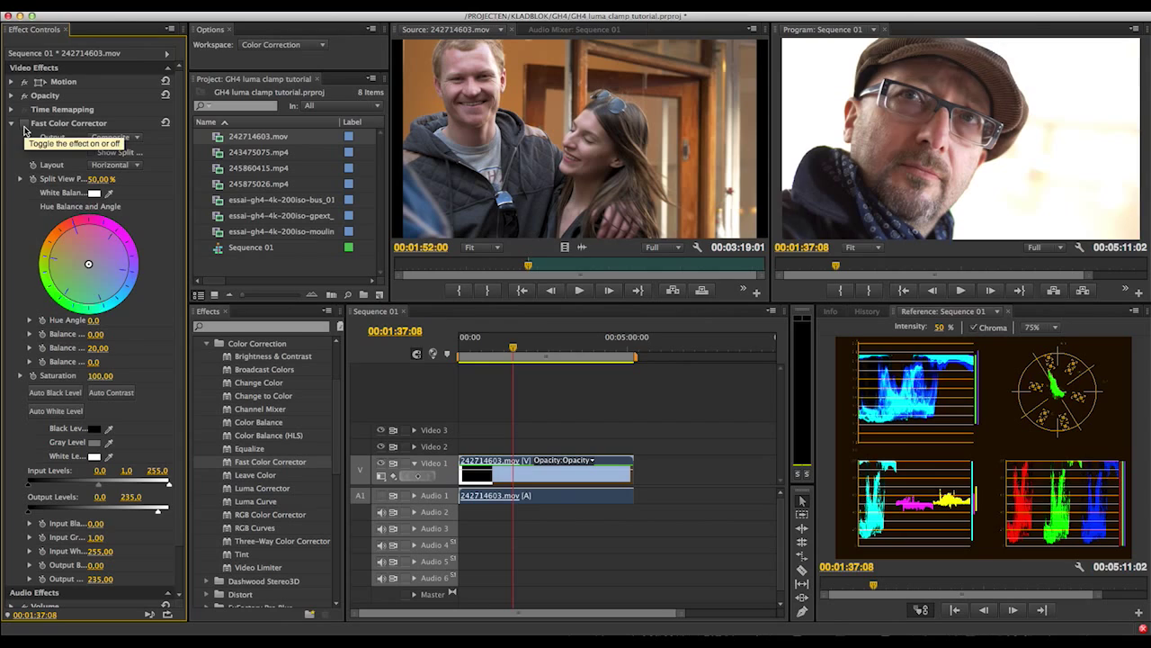
{"action": "left_click", "coordinate": [24, 125]}
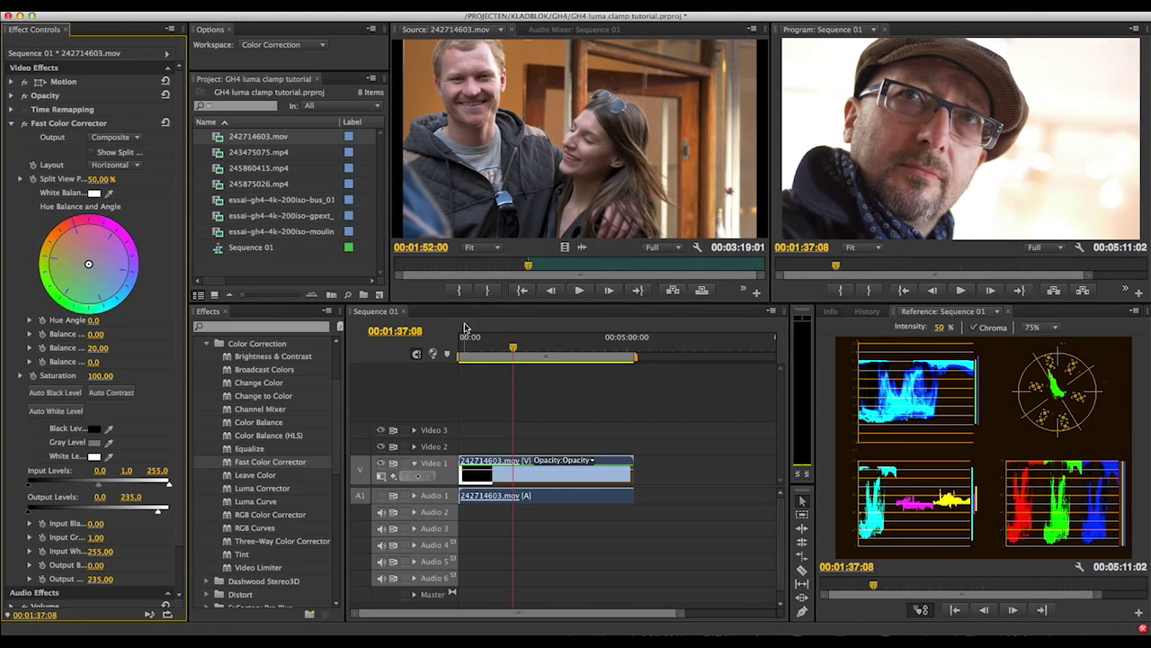
{"action": "key", "text": "Delete"}
{"action": "left_click_drag", "start_coordinate": [258, 168], "coordinate": [463, 464]}
Match the sequence settings to 245860415.mp4 and return the playhead to 00:00:00:00.
{"action": "left_click", "coordinate": [573, 353]}
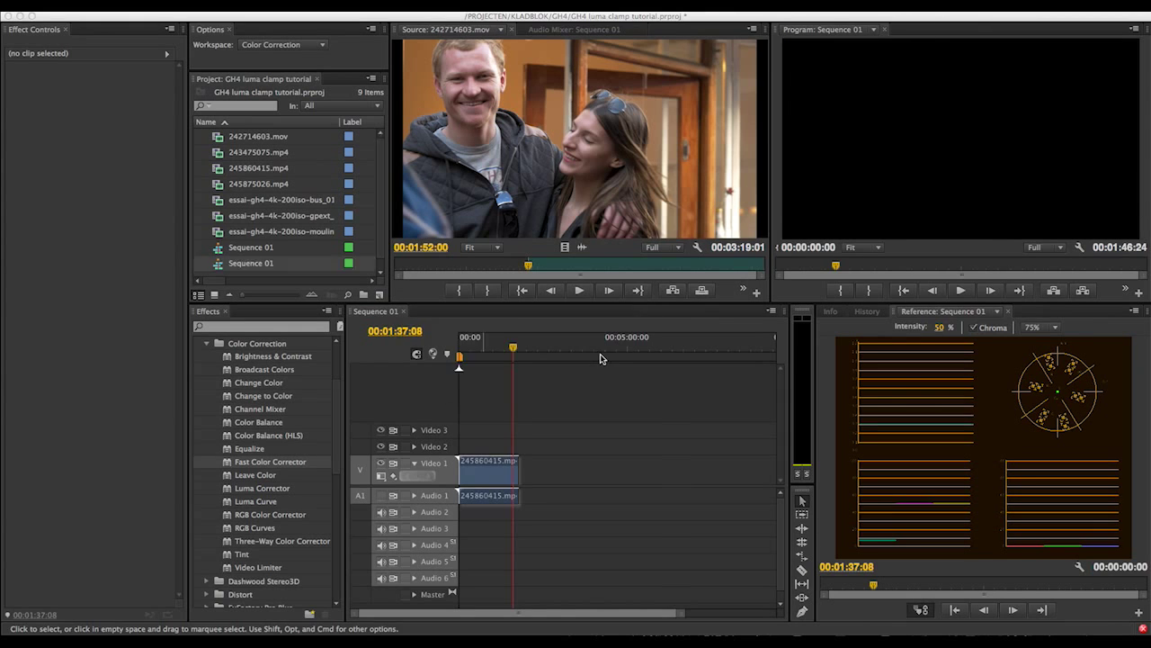
{"action": "left_click", "coordinate": [469, 347]}
{"action": "left_click_drag", "start_coordinate": [471, 347], "coordinate": [445, 353]}
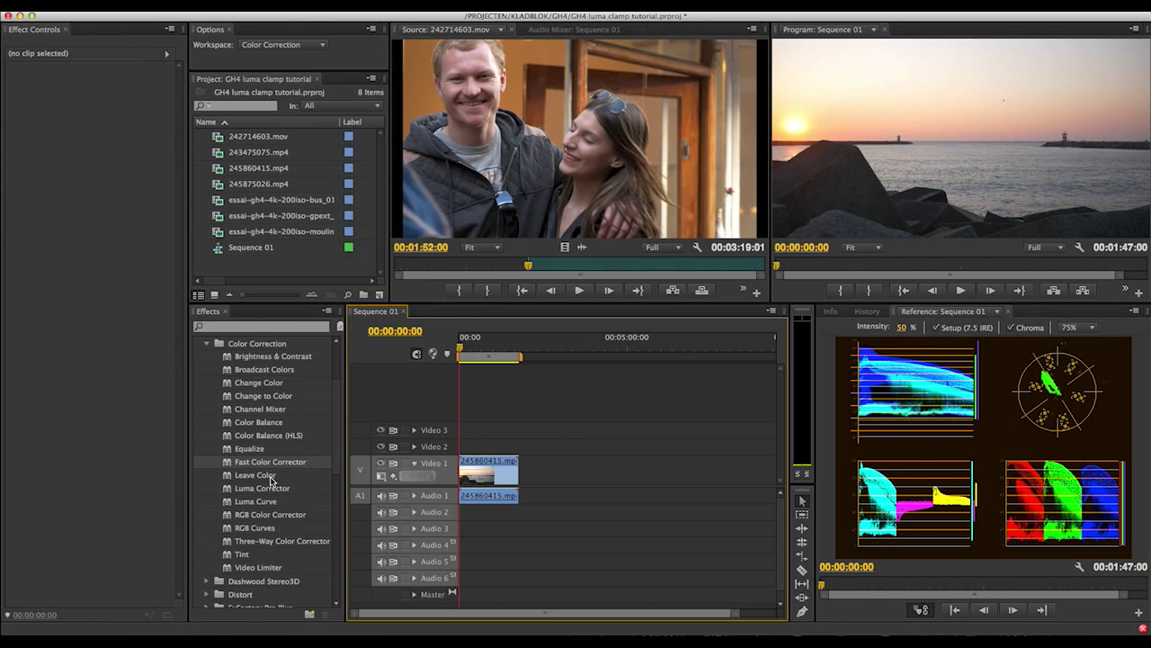
Apply Fast Color Corrector to the 245860415.mp4 sunset clip with output white 235, then check a later frame.
{"action": "left_click_drag", "start_coordinate": [227, 463], "coordinate": [489, 469]}
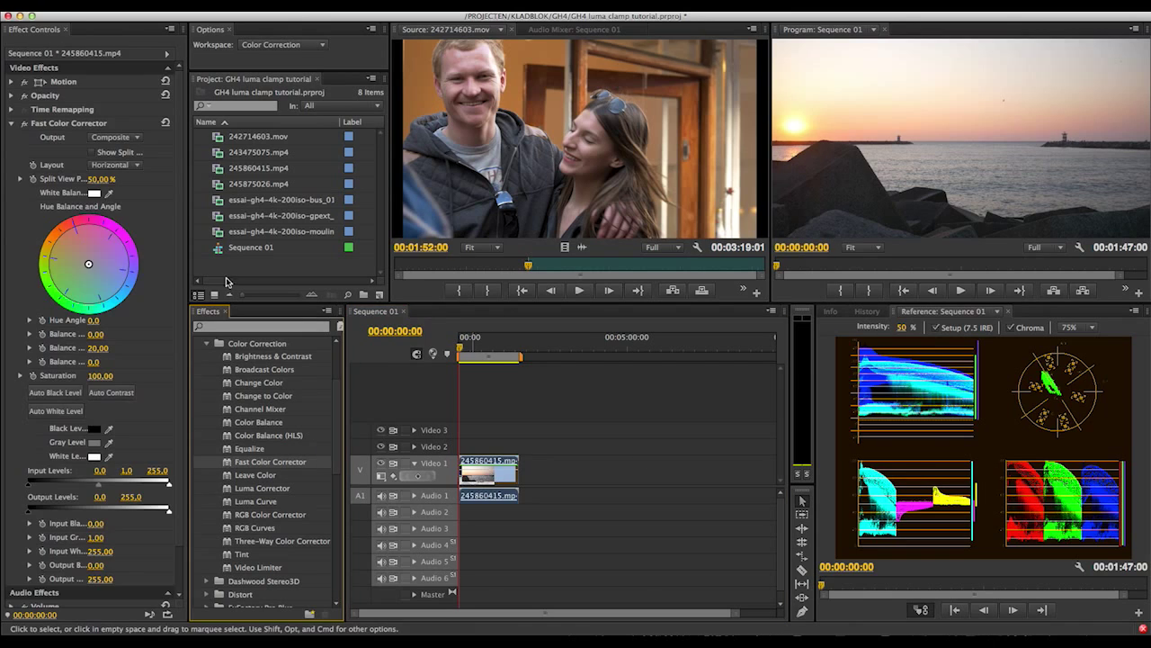
{"action": "left_click", "coordinate": [131, 497]}
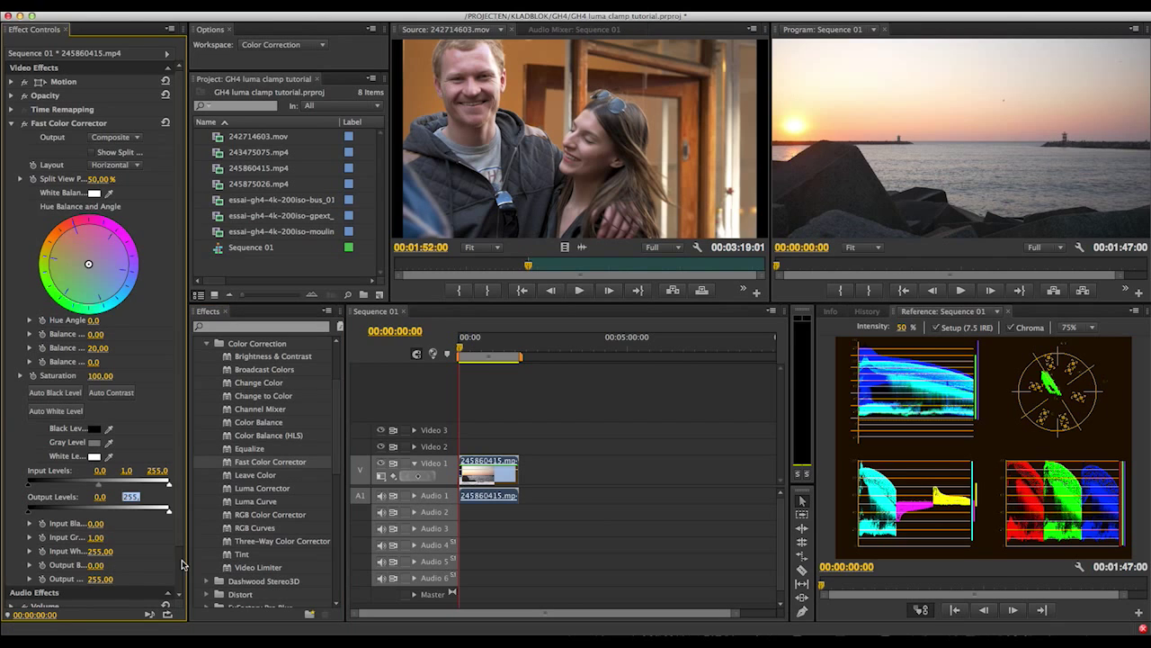
{"action": "type", "text": "235"}
{"action": "key", "text": "Return"}
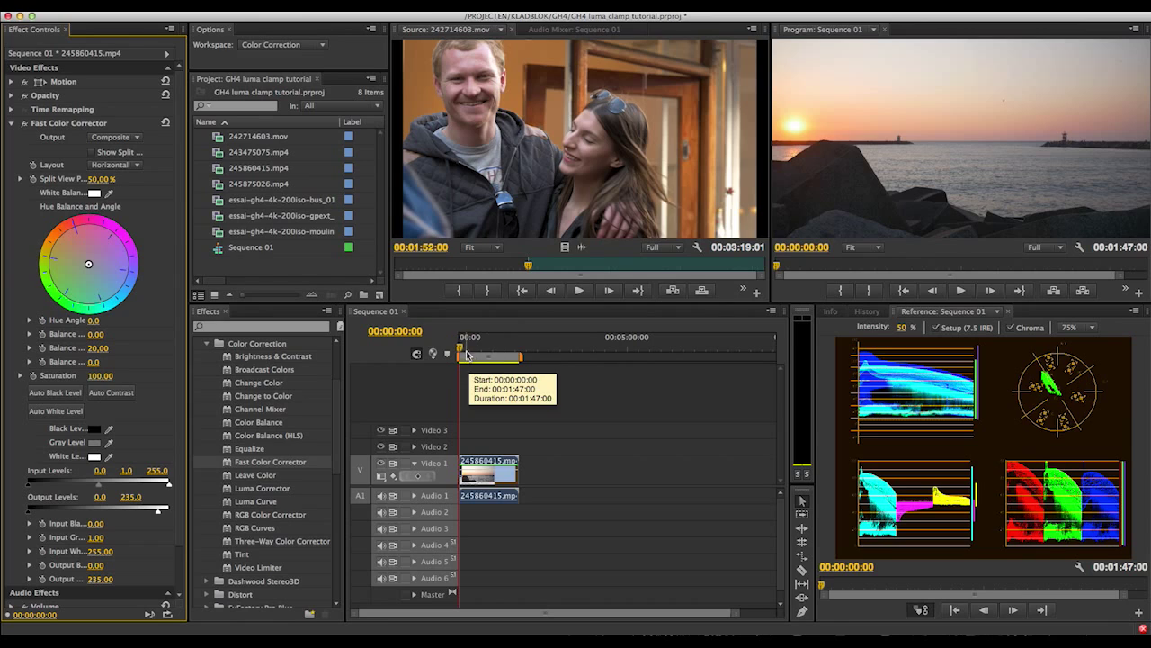
{"action": "left_click", "coordinate": [469, 350]}
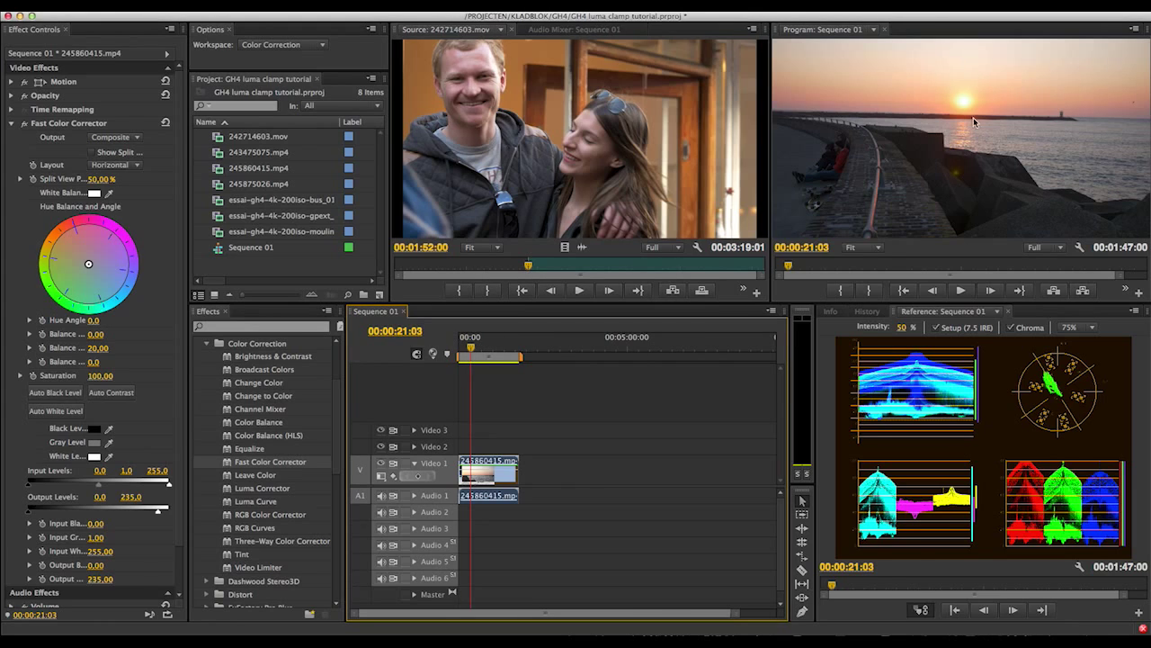
{"action": "left_click", "coordinate": [510, 349]}
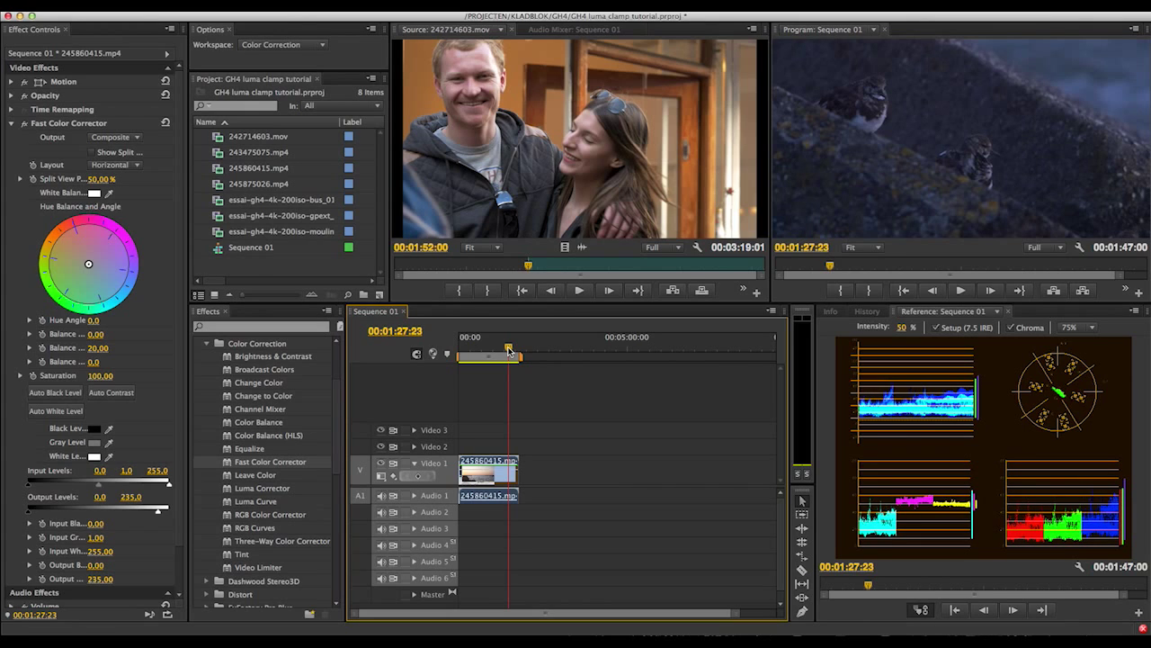
{"action": "left_click", "coordinate": [477, 346]}
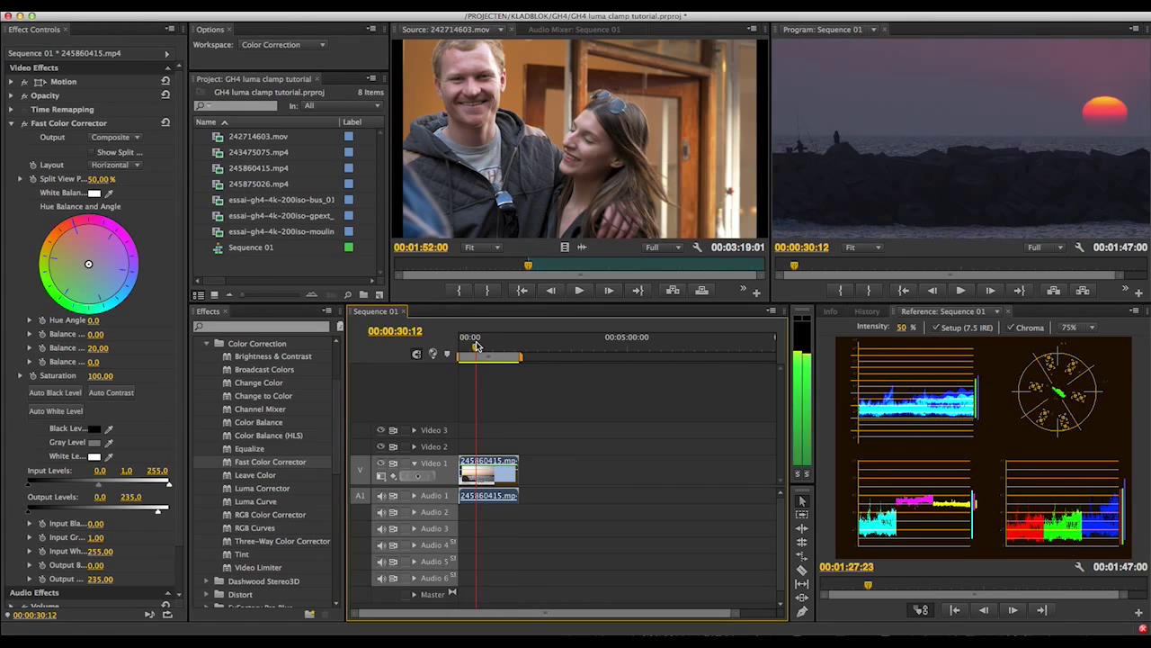
{"action": "left_click", "coordinate": [491, 349]}
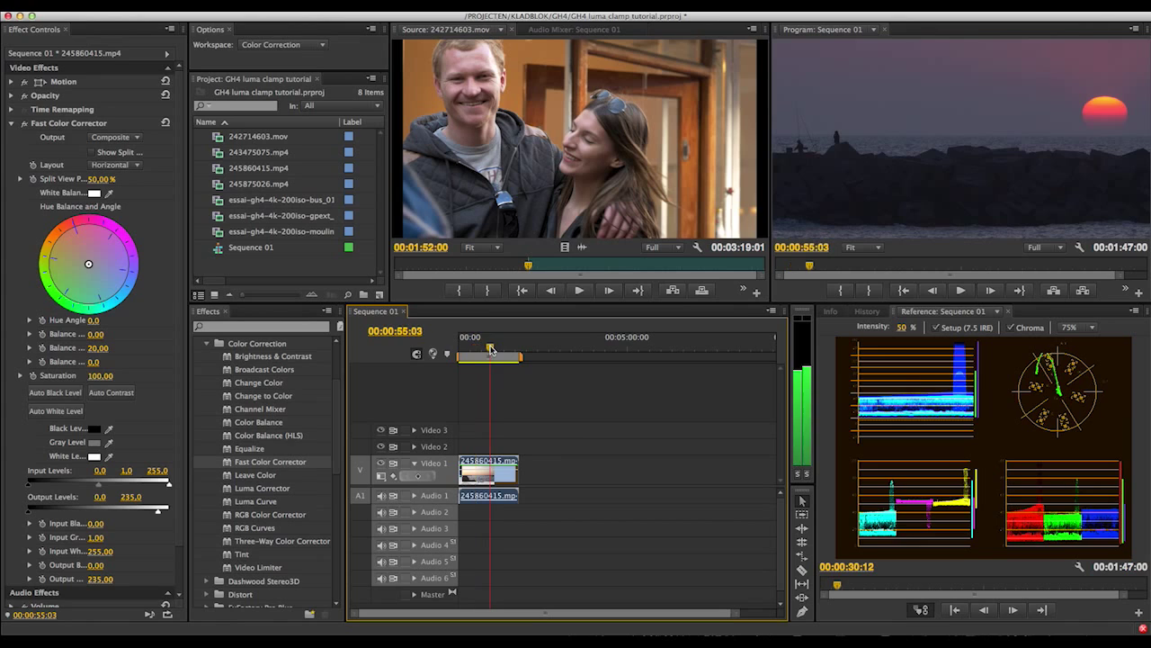
{"action": "left_click", "coordinate": [502, 349]}
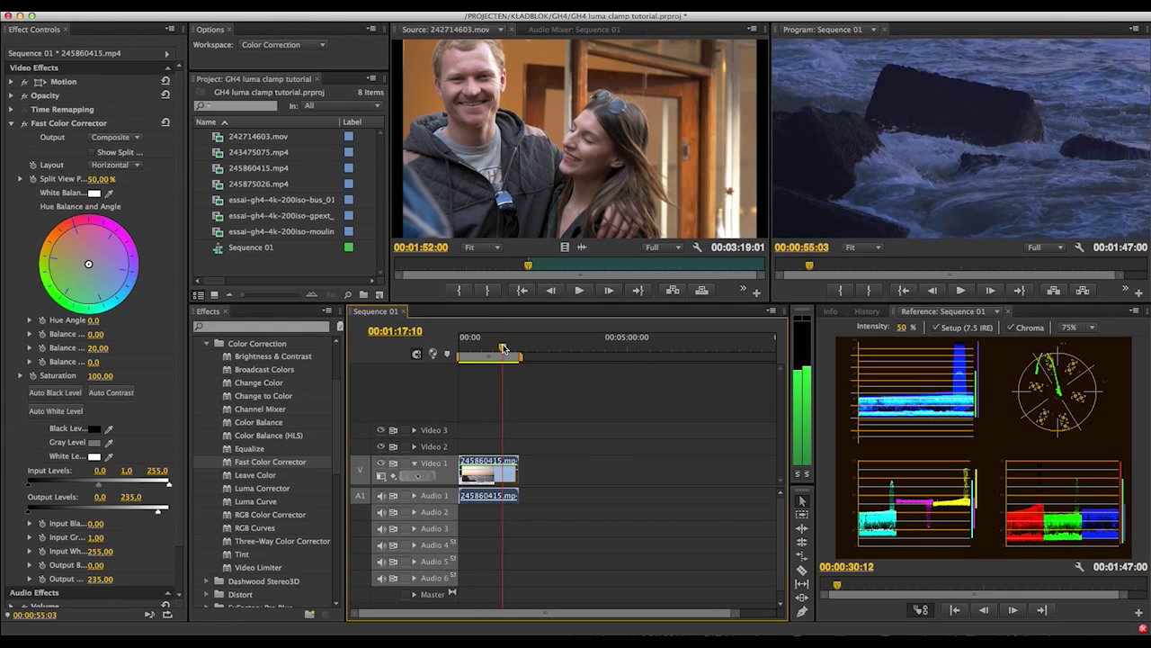
{"action": "left_click", "coordinate": [490, 349]}
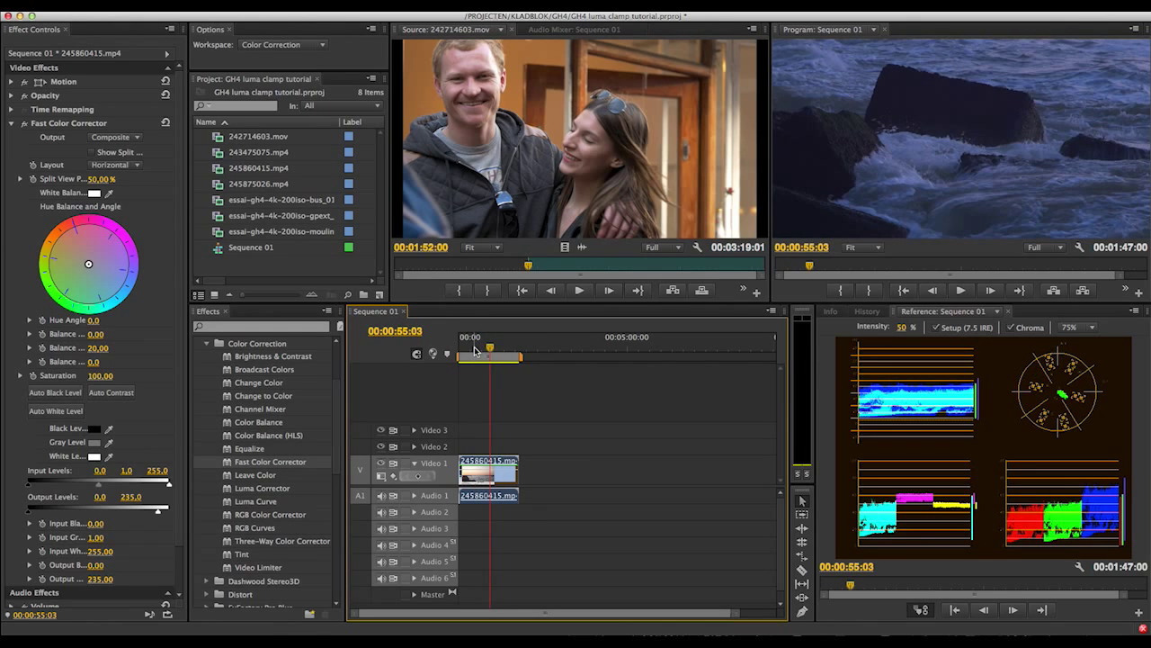
{"action": "left_click", "coordinate": [464, 349]}
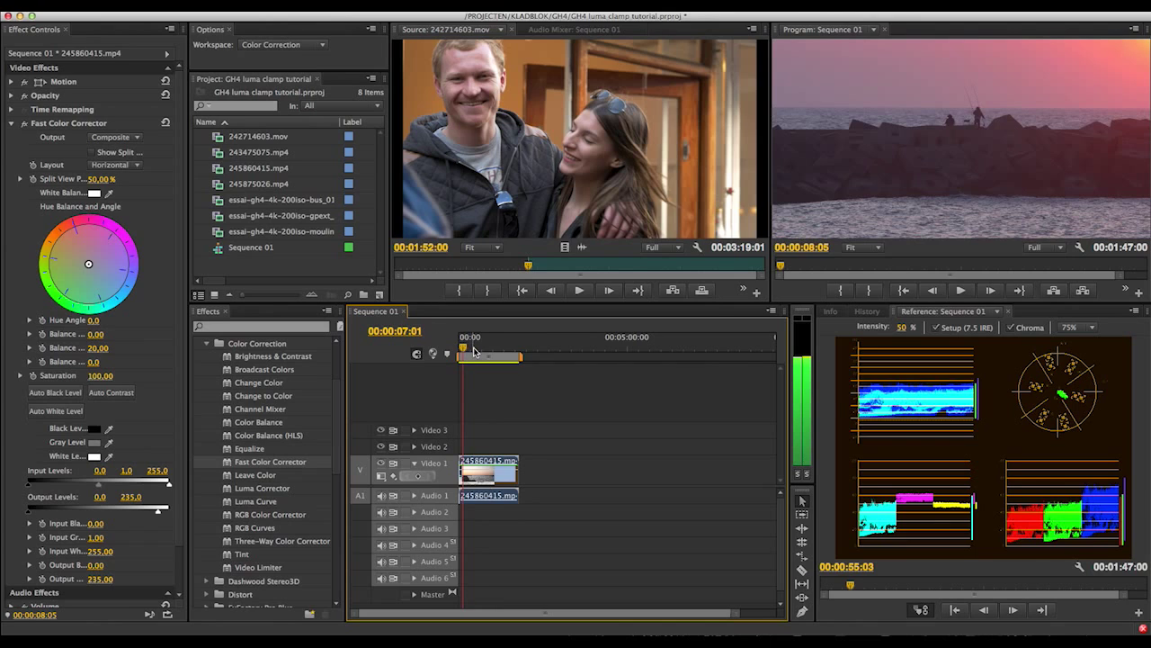
{"action": "left_click", "coordinate": [474, 350]}
{"action": "left_click_drag", "start_coordinate": [474, 350], "coordinate": [506, 353]}
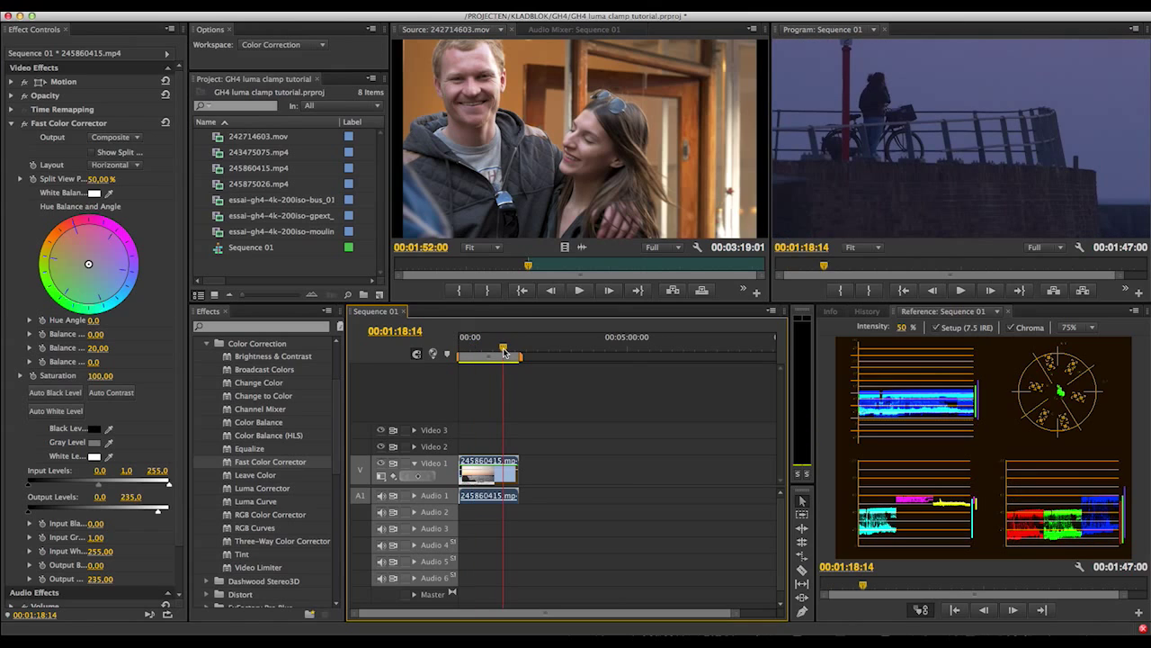